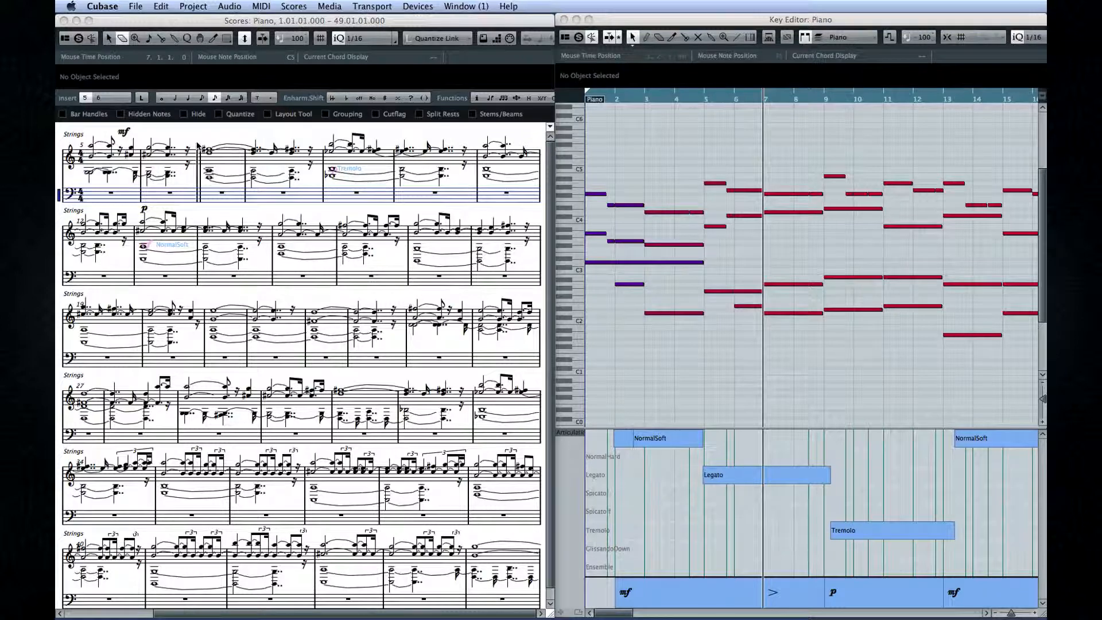
Step: Delete the notes, articulation and dynamics in bars 7 to 10 of the score, and undo the deletion
{"action": "left_click_drag", "start_coordinate": [198, 146], "coordinate": [421, 203]}
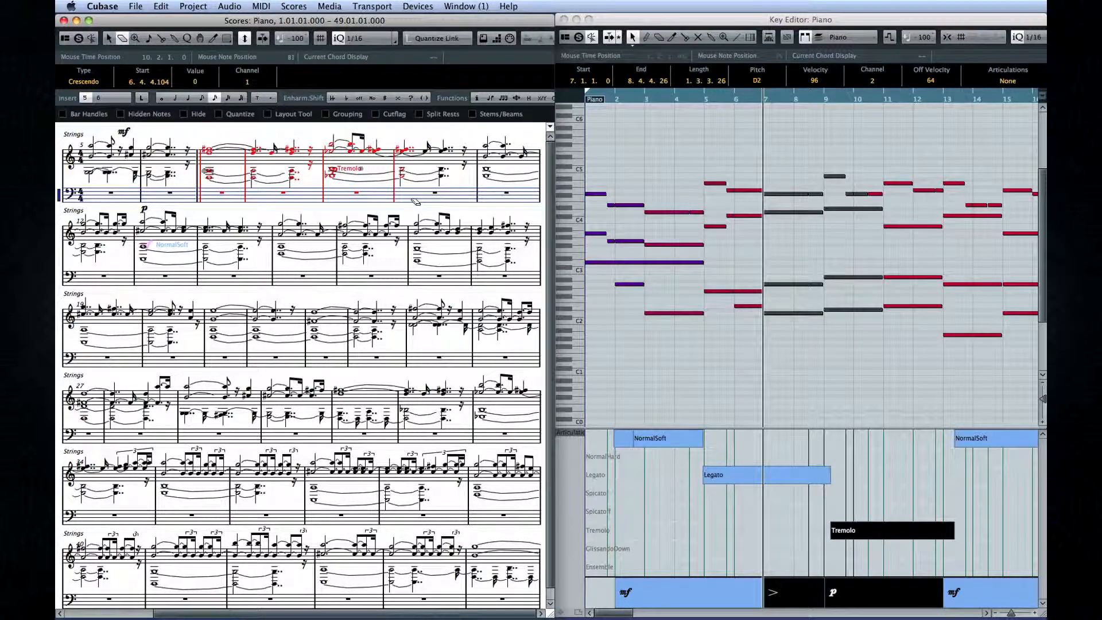
{"action": "key", "text": "Delete"}
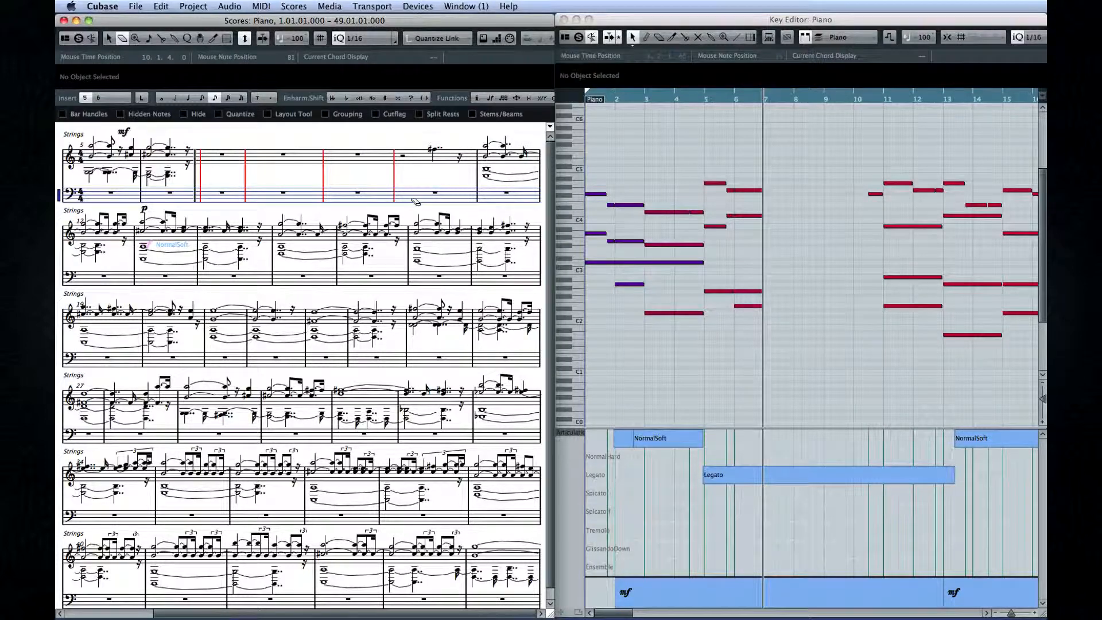
{"action": "key", "text": "ctrl+z"}
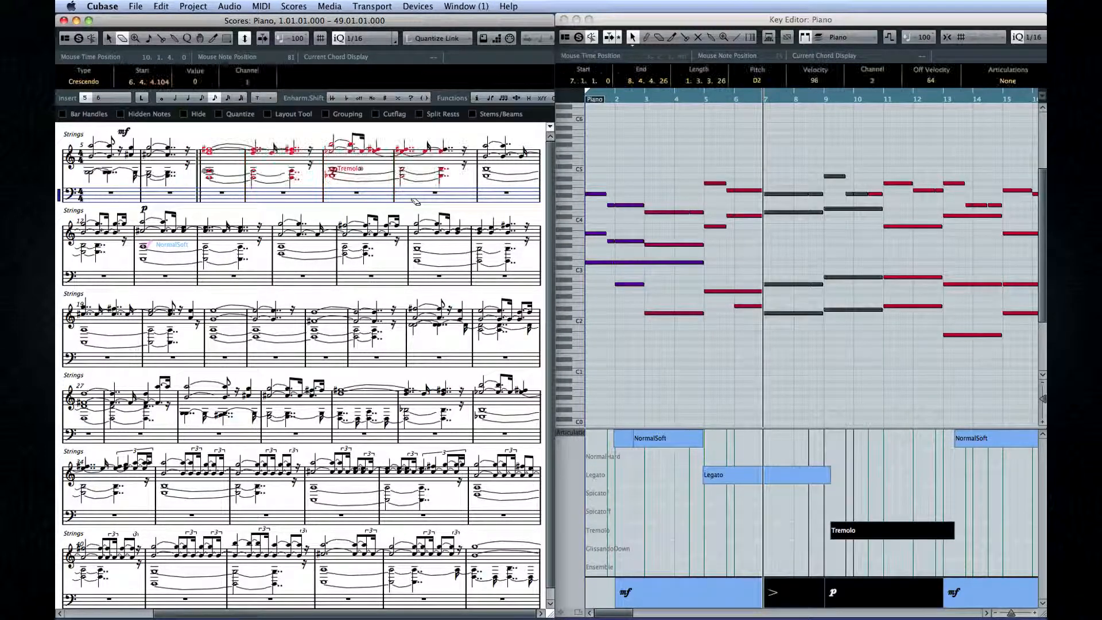
Step: Duplicate the Piano track in the project and rename the copy Score MIDI
{"action": "left_click", "coordinate": [252, 183]}
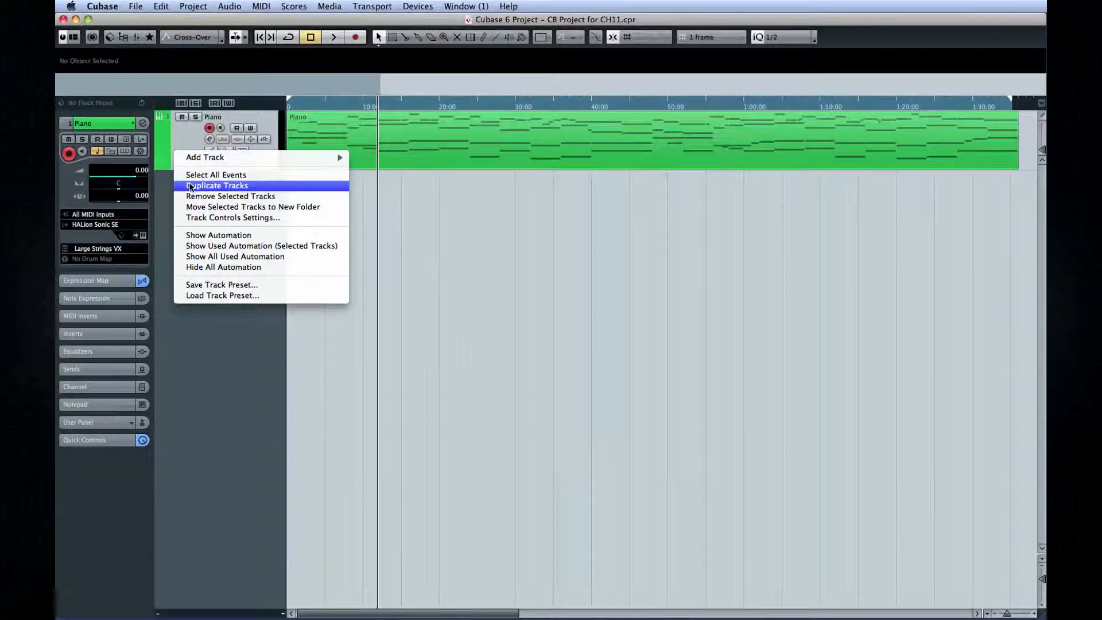
{"action": "left_click", "coordinate": [191, 186]}
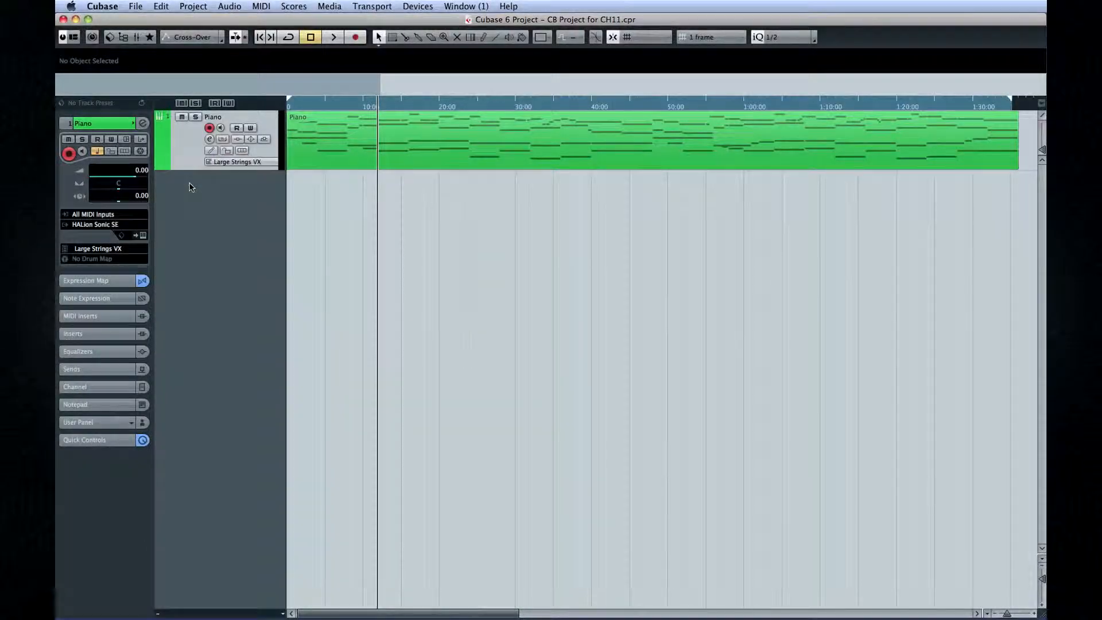
{"action": "double_click", "coordinate": [214, 178]}
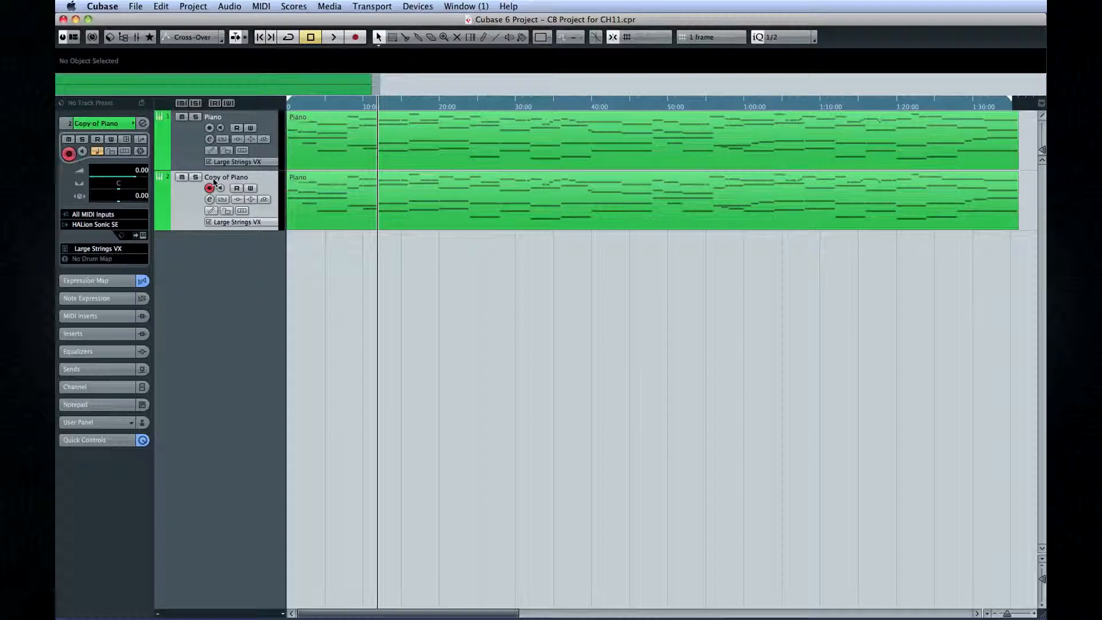
{"action": "type", "text": "Score Mi"}
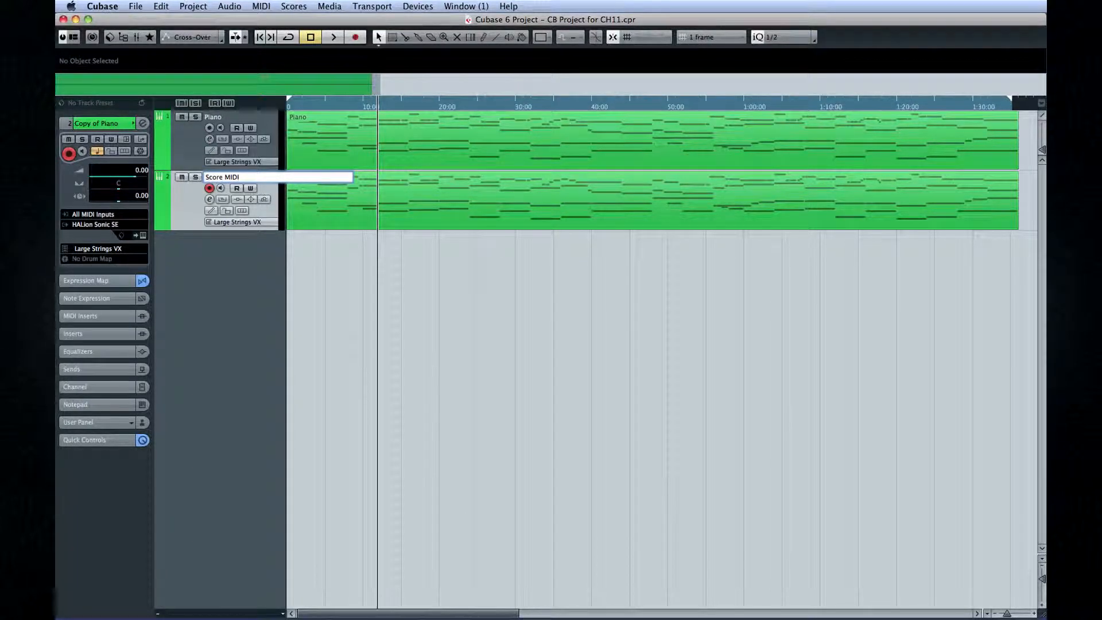
{"action": "key", "text": "Return"}
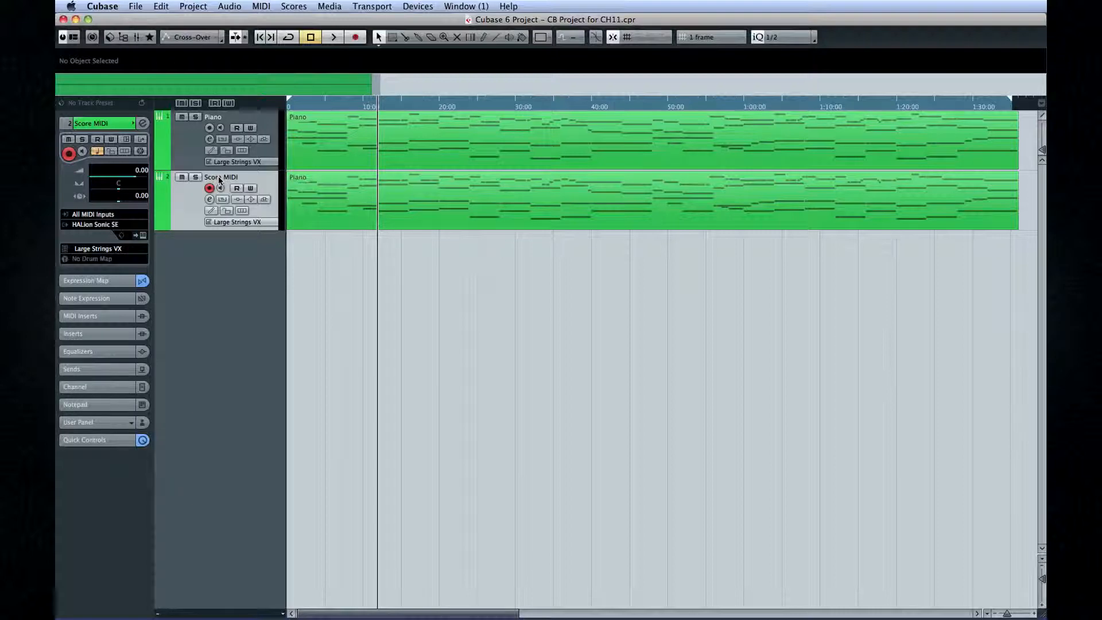
Step: Open the Score MIDI track's part in the Score Editor and switch the score to Page Mode
{"action": "left_click", "coordinate": [347, 178]}
{"action": "left_click", "coordinate": [294, 6]}
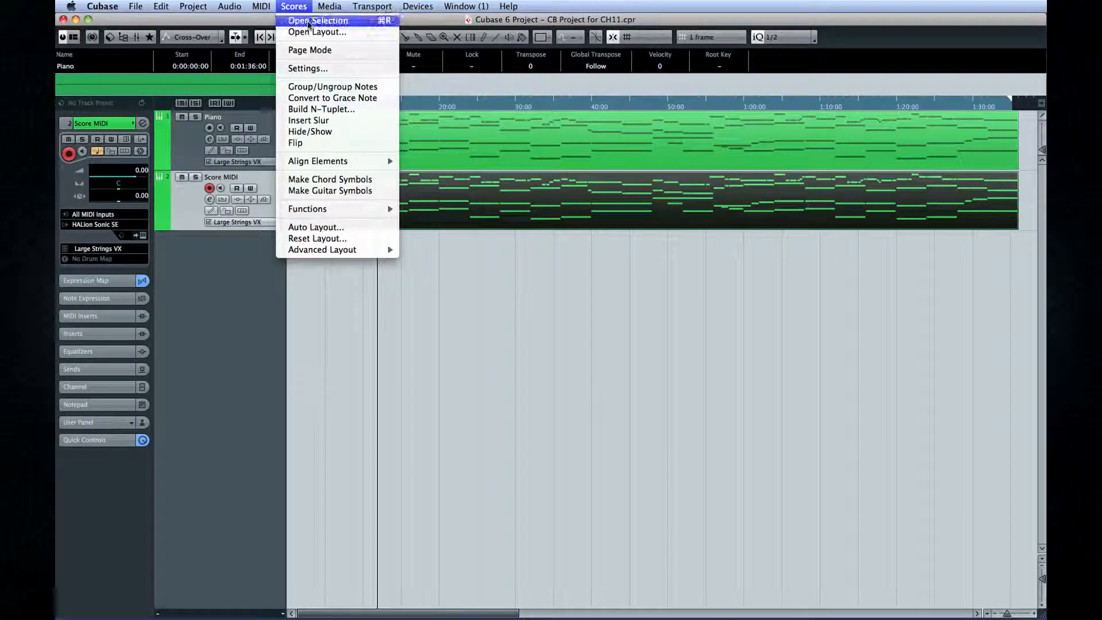
{"action": "left_click", "coordinate": [315, 21]}
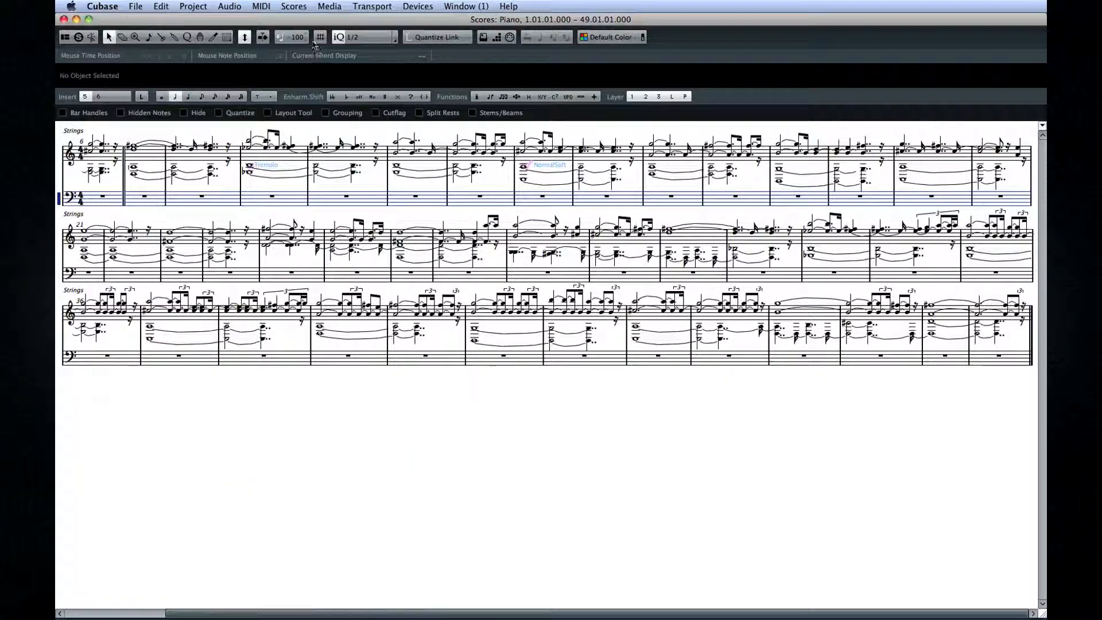
{"action": "left_click", "coordinate": [294, 5]}
{"action": "left_click", "coordinate": [310, 50]}
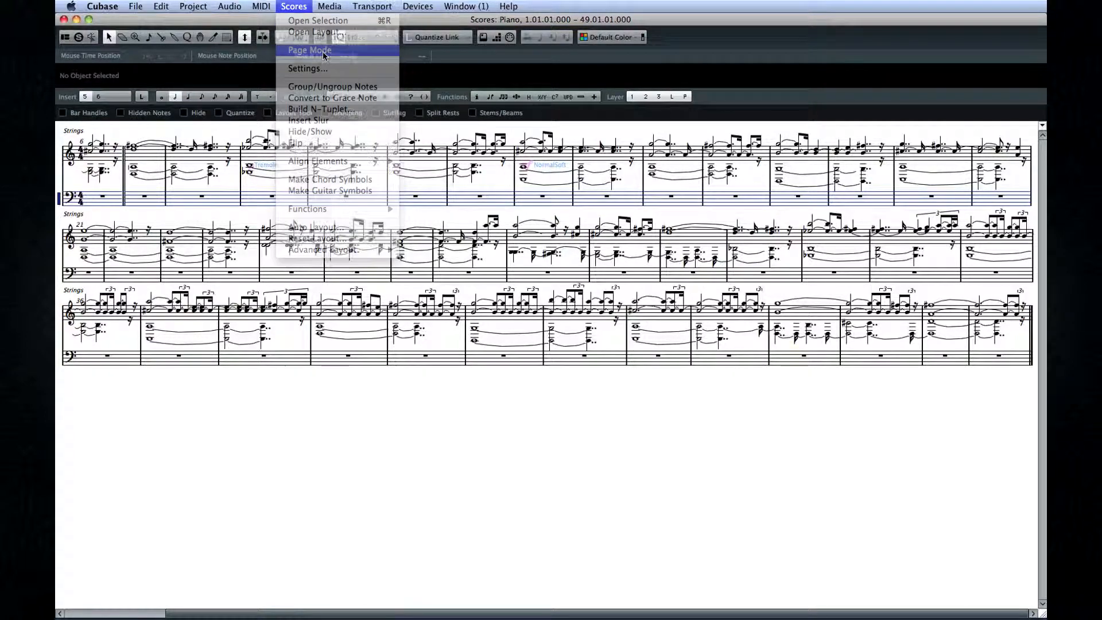
Step: Apply Auto Layout to the score to redistribute its bars and staves across the page
{"action": "left_click", "coordinate": [305, 7]}
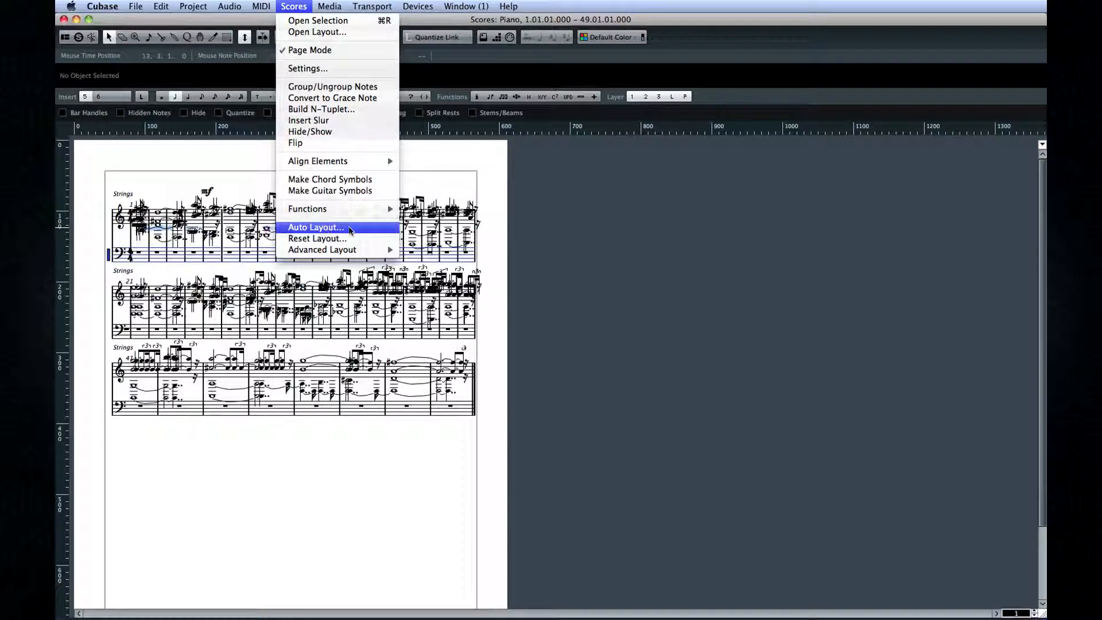
{"action": "left_click", "coordinate": [316, 226]}
{"action": "left_click", "coordinate": [606, 311]}
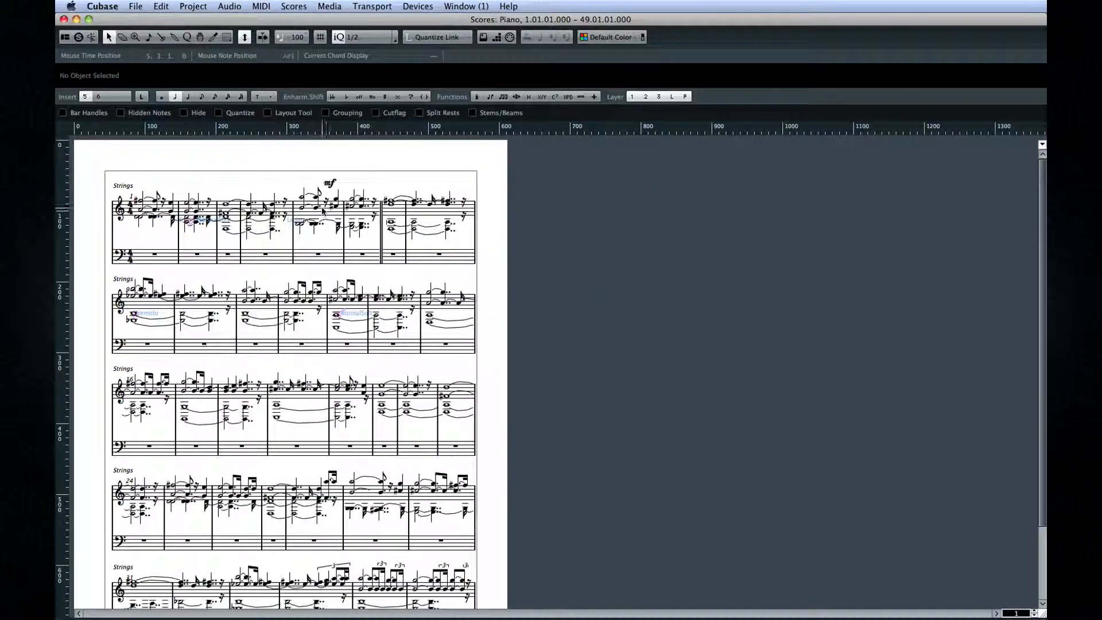
Step: Look through the quantize presets, keeping 1/2, and bring up the Display Quantize tool's note and rest settings
{"action": "left_click", "coordinate": [377, 43]}
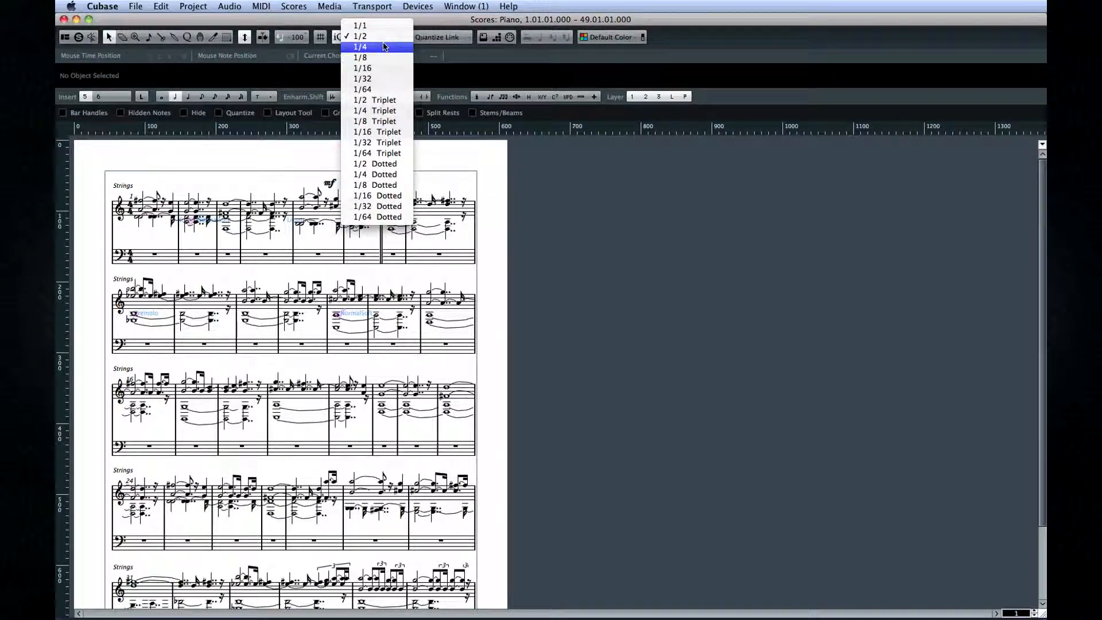
{"action": "left_click", "coordinate": [362, 36]}
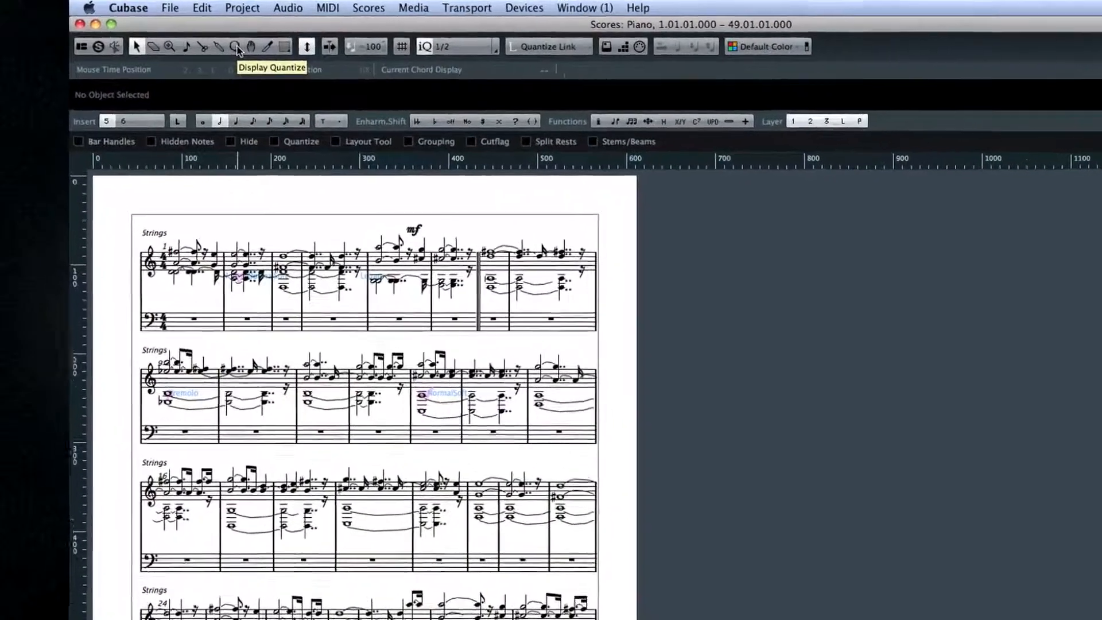
{"action": "left_click", "coordinate": [187, 37]}
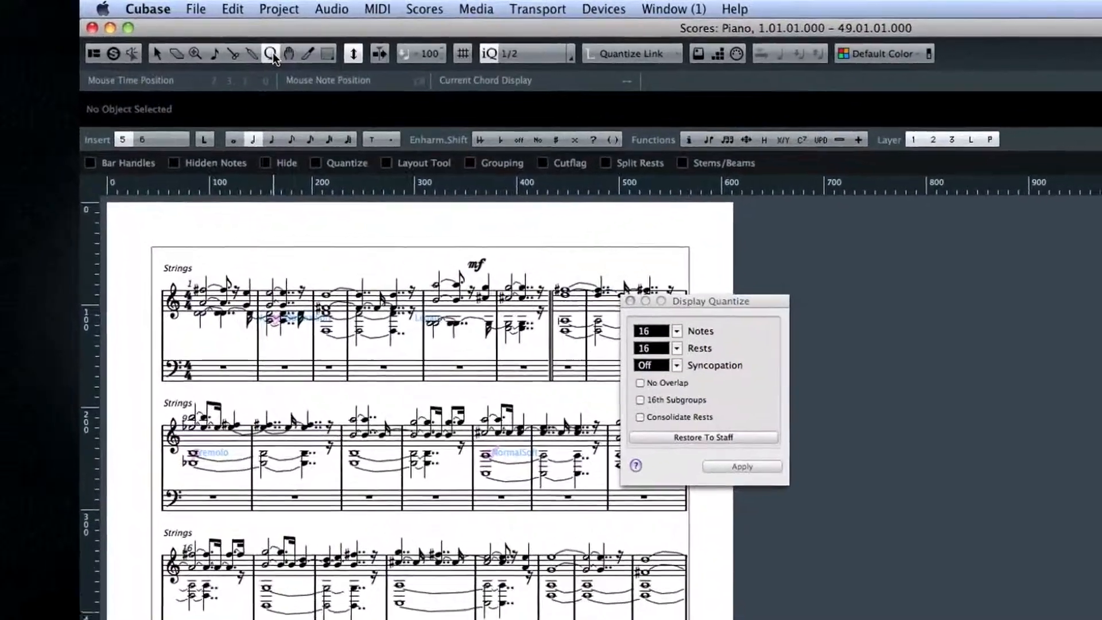
{"action": "left_click", "coordinate": [668, 299]}
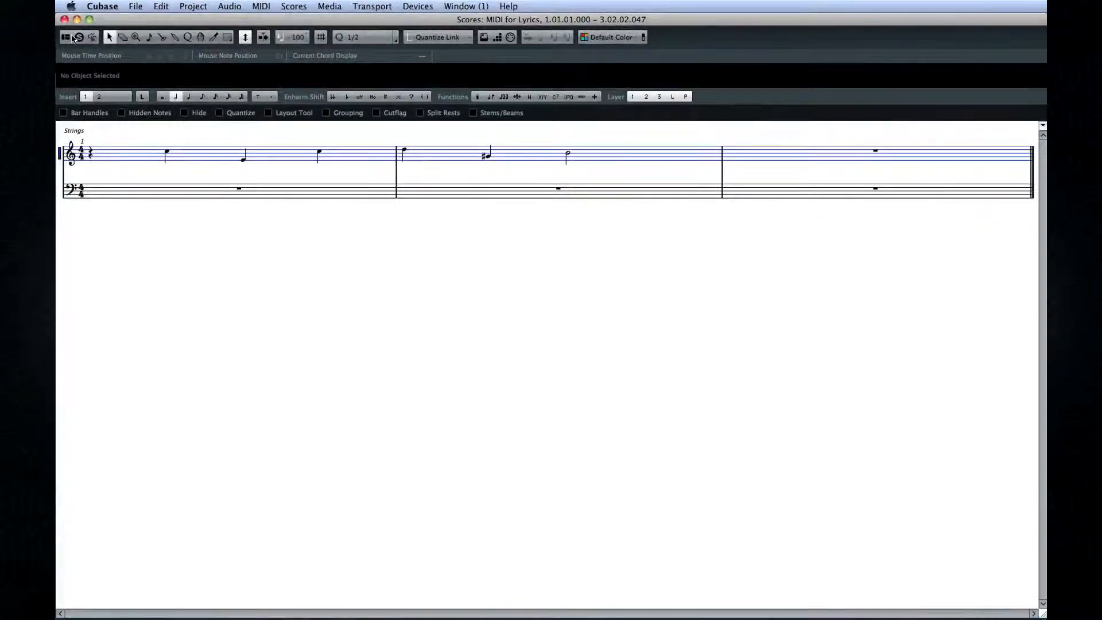
Step: Show the Symbols inspector in the MIDI for Lyrics score and open the Score Settings
{"action": "left_click", "coordinate": [73, 38]}
{"action": "left_click", "coordinate": [75, 103]}
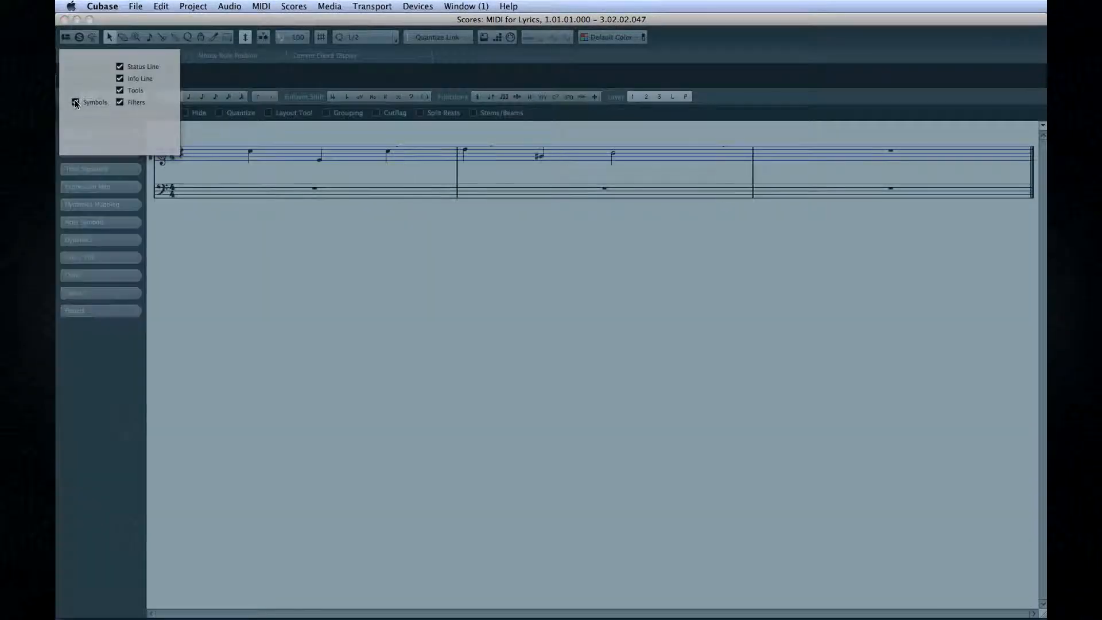
{"action": "left_click", "coordinate": [294, 7]}
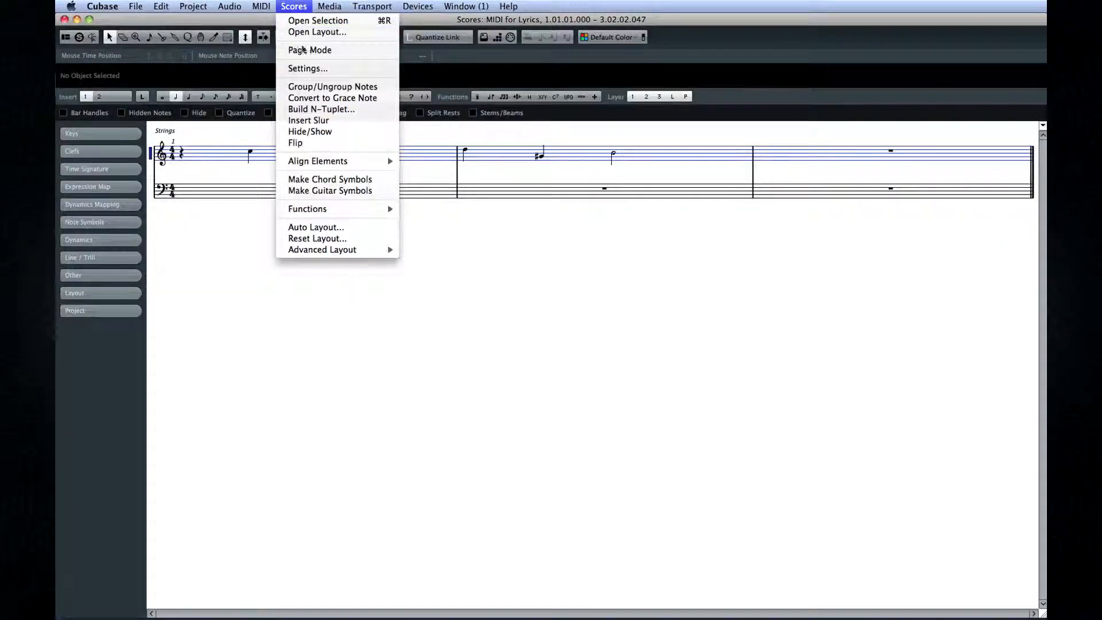
{"action": "left_click", "coordinate": [305, 69]}
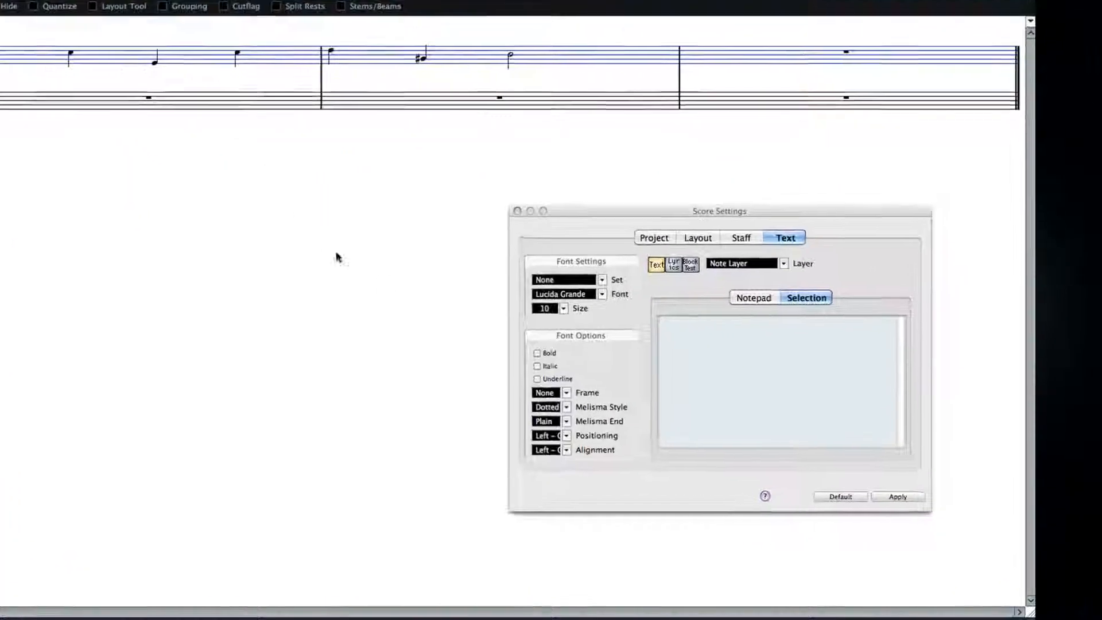
Step: Keep Note Layer as the text layer in the Score Settings and choose the Lyrics symbol
{"action": "left_click", "coordinate": [778, 258]}
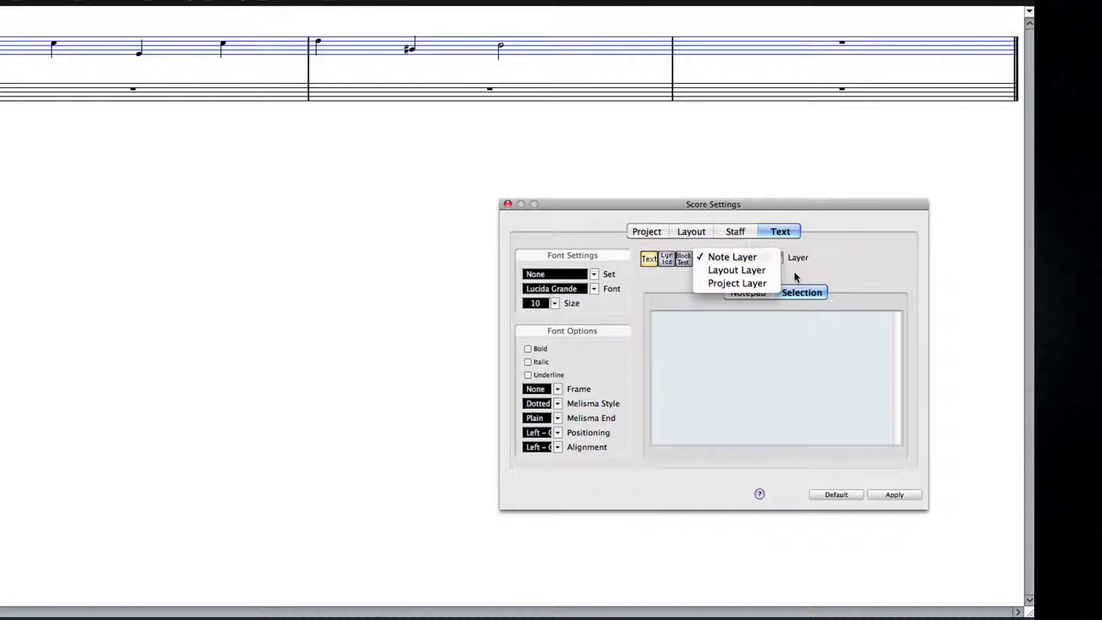
{"action": "left_click", "coordinate": [768, 257]}
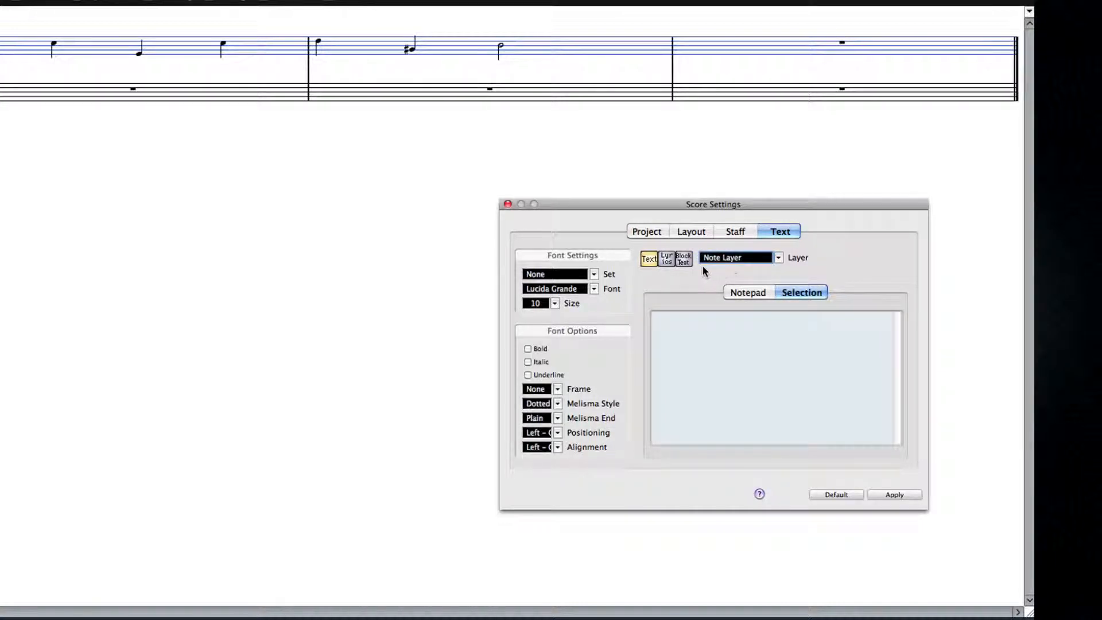
{"action": "left_click", "coordinate": [667, 262]}
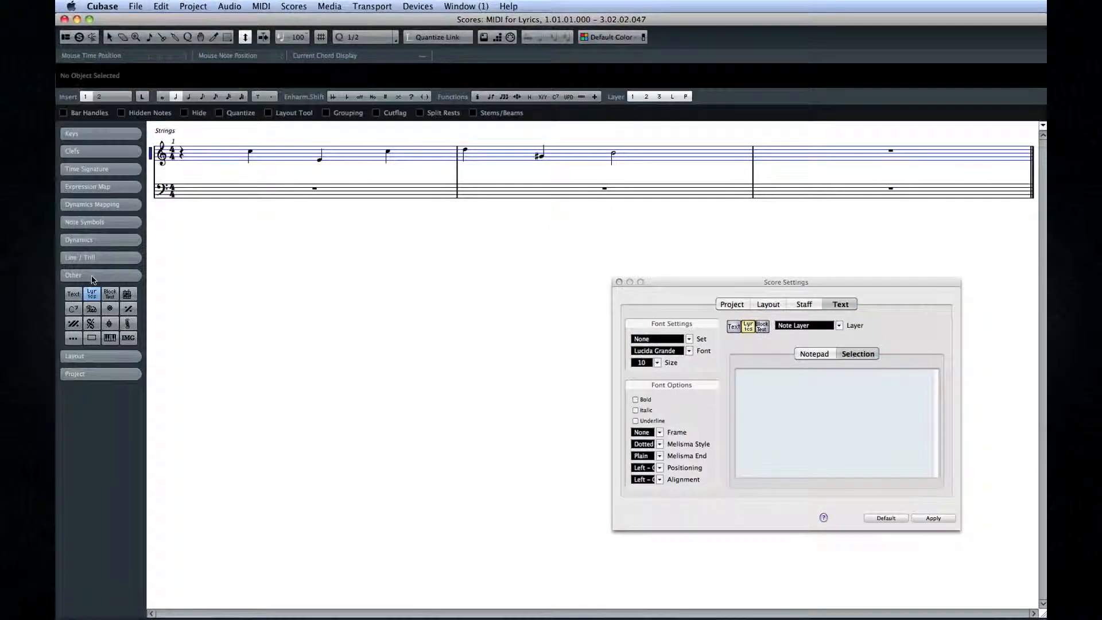
Step: Add the lyrics "Lyrics", "Are" and "Easy!" beneath the three notes of the first bar
{"action": "left_click", "coordinate": [90, 295]}
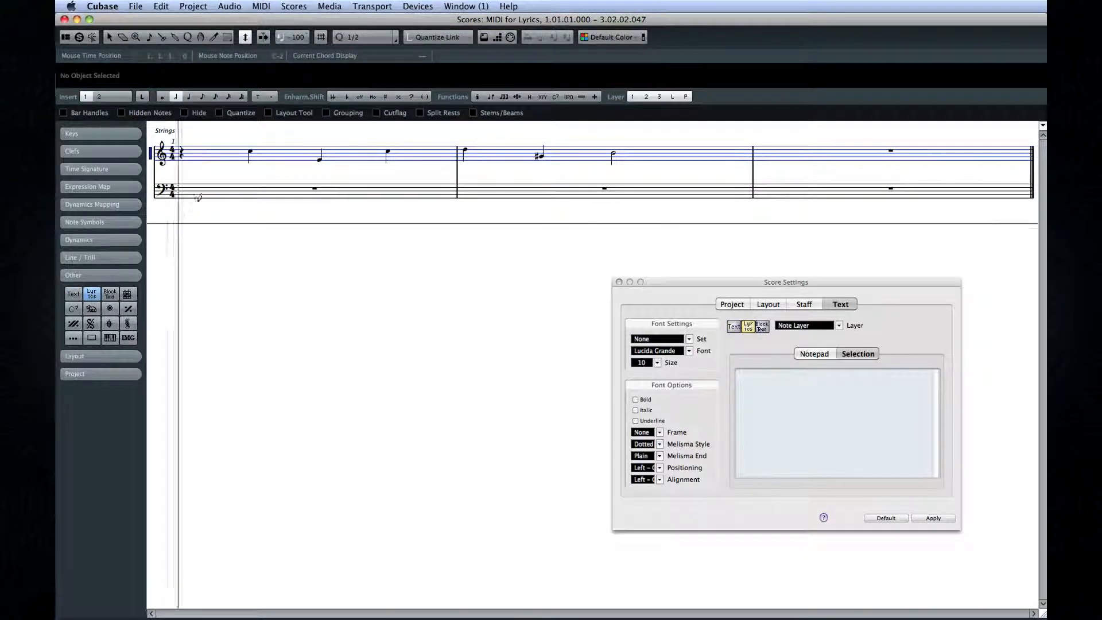
{"action": "left_click", "coordinate": [253, 163]}
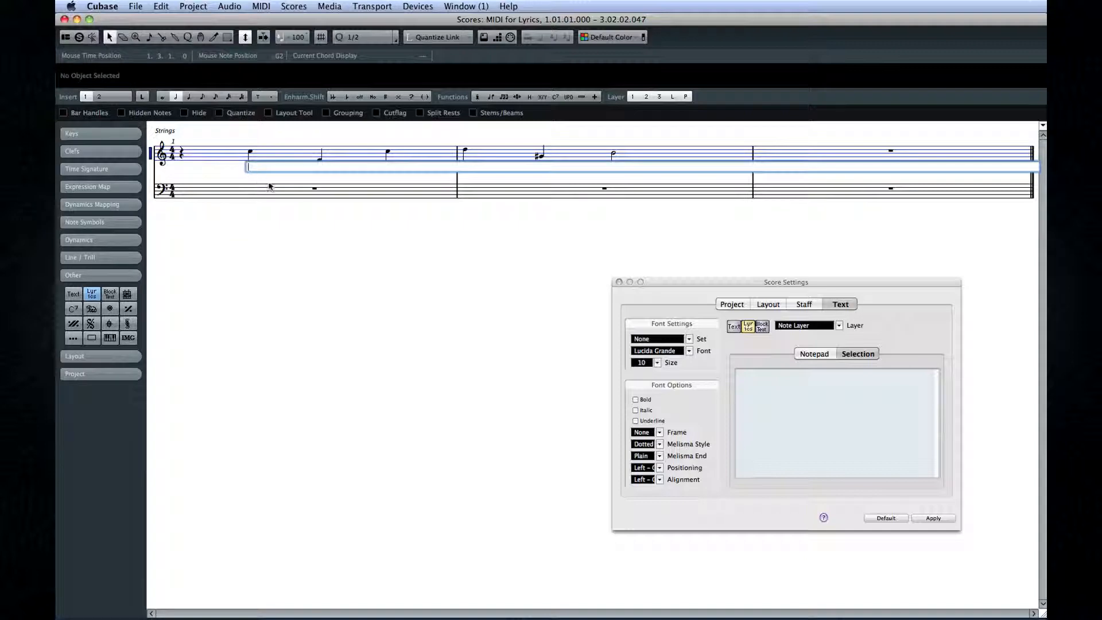
{"action": "type", "text": "Lyrics"}
{"action": "key", "text": "Tab"}
{"action": "type", "text": "Are"}
{"action": "key", "text": "Tab"}
{"action": "type", "text": "Easy!"}
{"action": "key", "text": "Tab"}
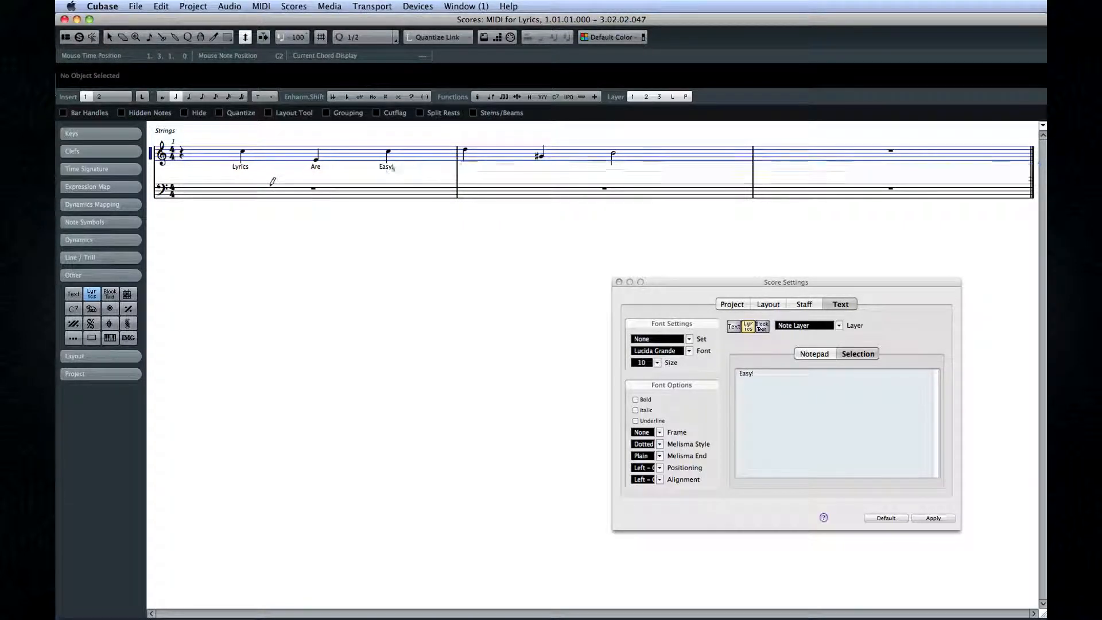
{"action": "type", "text": "2"}
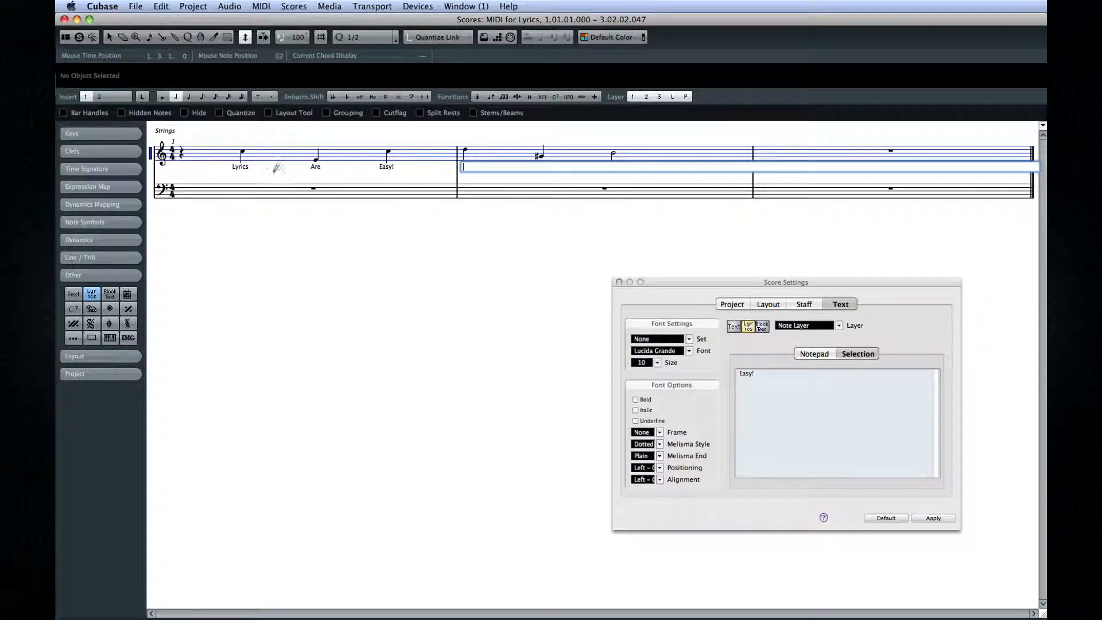
{"action": "left_click", "coordinate": [277, 185]}
{"action": "left_click", "coordinate": [325, 161]}
{"action": "left_click_drag", "start_coordinate": [451, 180], "coordinate": [481, 191]}
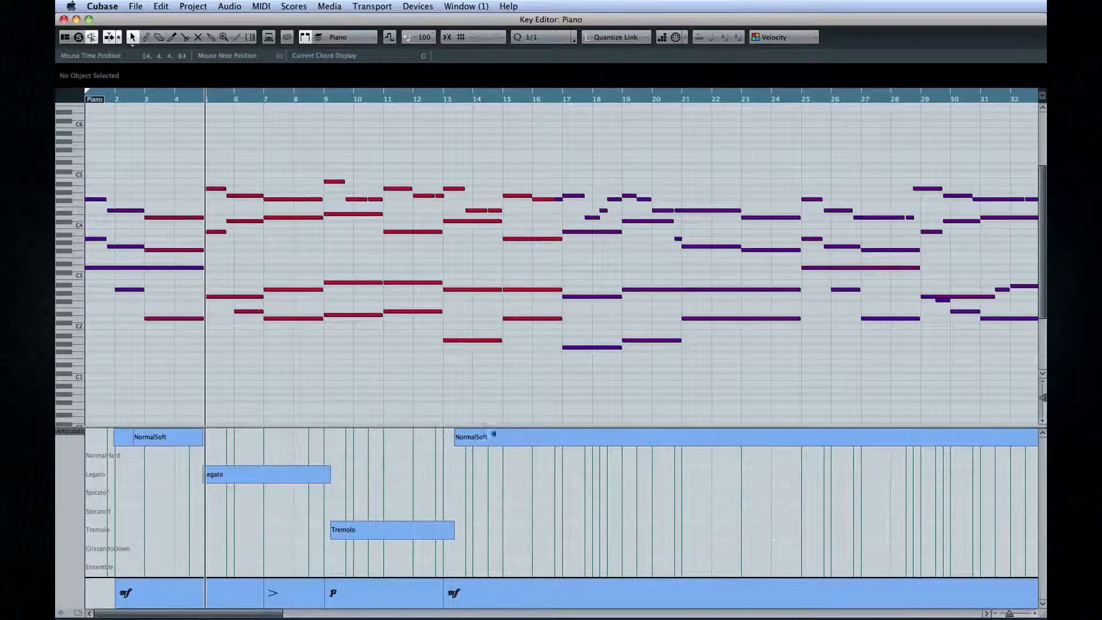
Step: Open the Piano part from the Key Editor in the Score Editor and close the Score Settings
{"action": "left_click", "coordinate": [294, 7]}
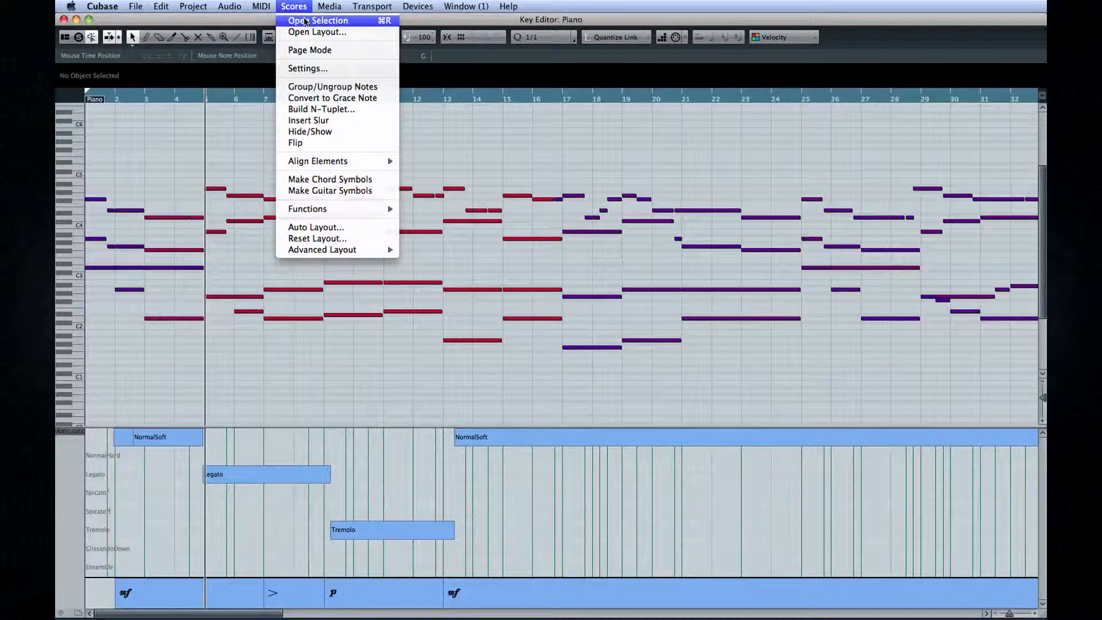
{"action": "left_click", "coordinate": [306, 22]}
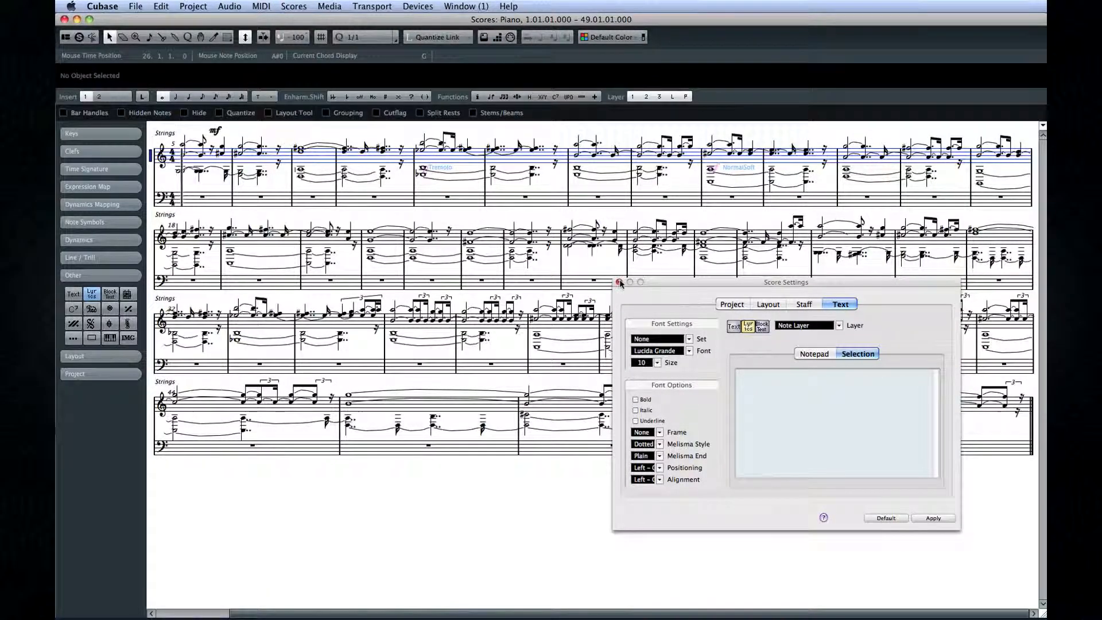
{"action": "left_click", "coordinate": [620, 282]}
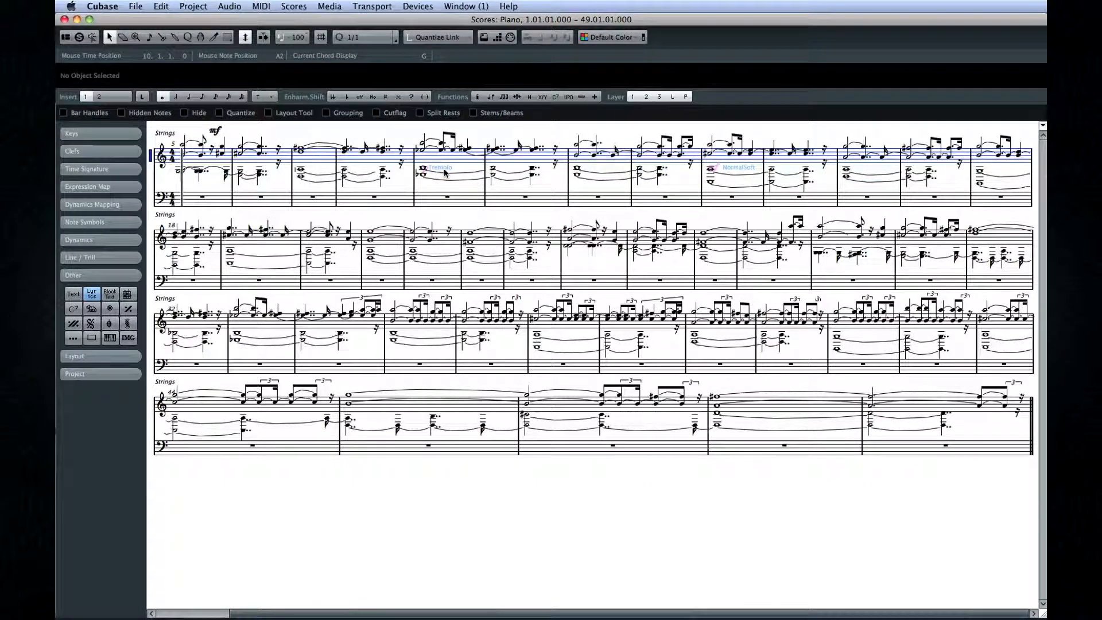
Step: Select the mf dynamic marking and the NormalSoft articulation in the first staff system to inspect them
{"action": "left_click", "coordinate": [215, 131]}
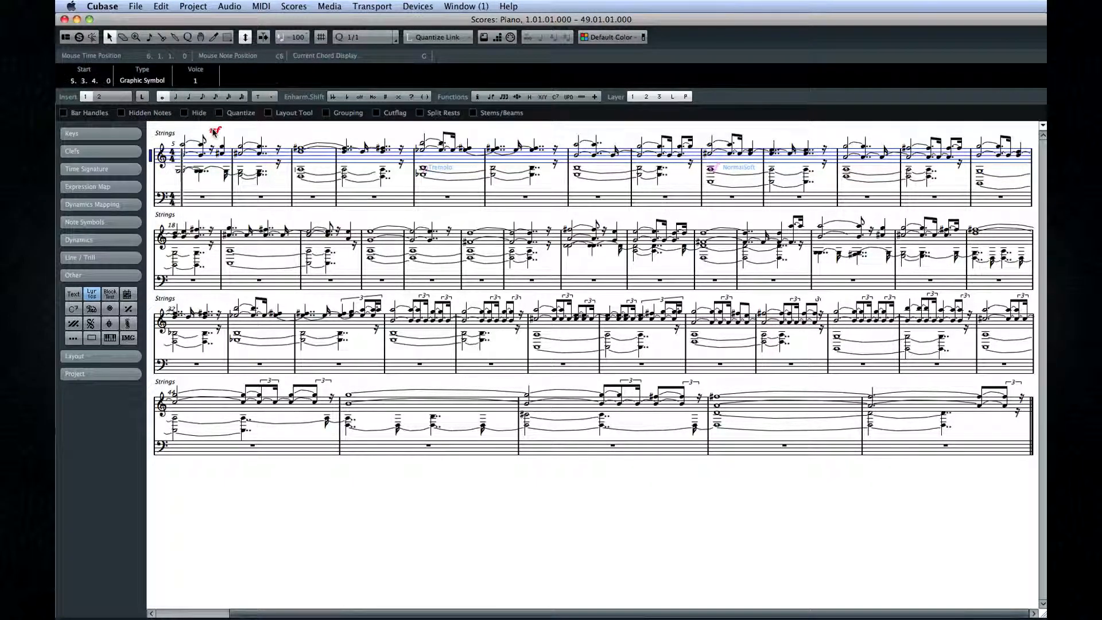
{"action": "left_click", "coordinate": [736, 168]}
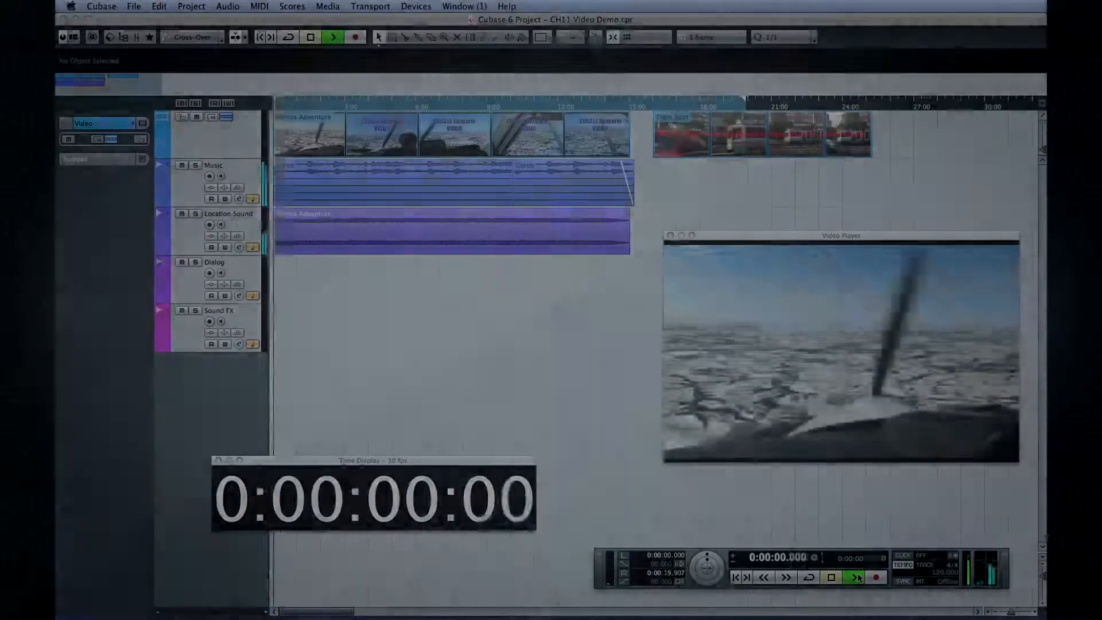
Step: Play the CH11 Video Demo project to view its video with the time display, and stop playback
{"action": "left_click", "coordinate": [856, 577]}
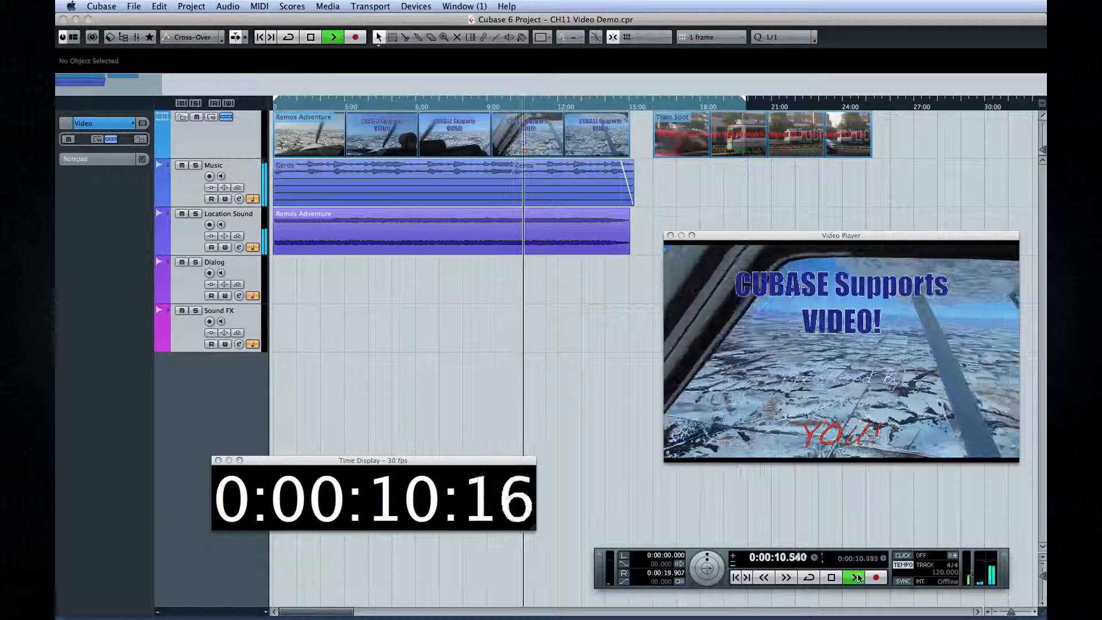
{"action": "left_click", "coordinate": [836, 579]}
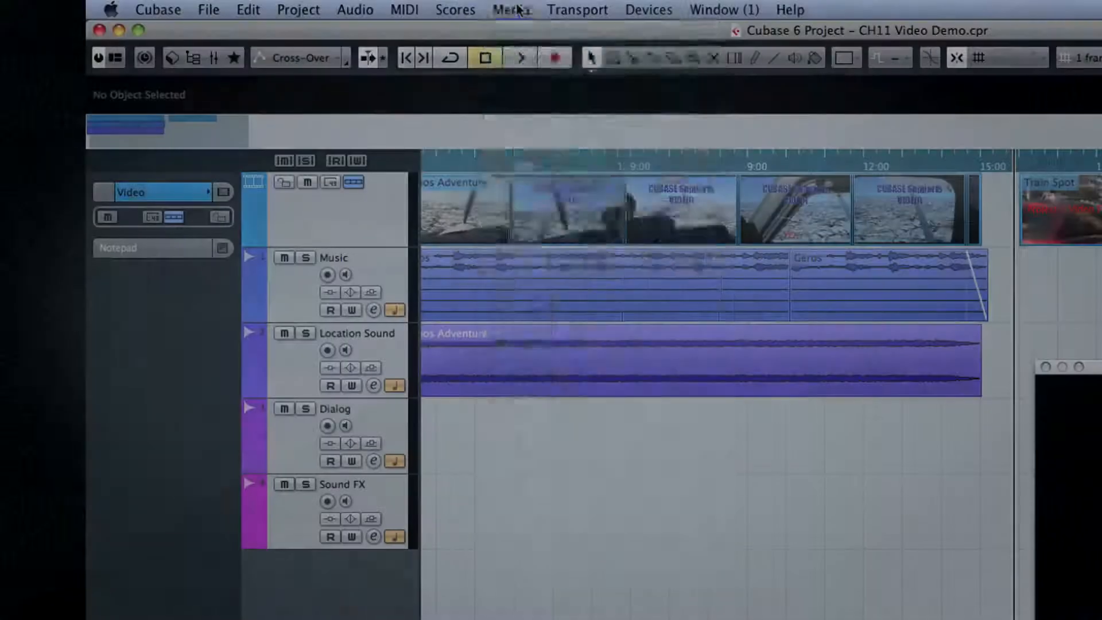
Step: View the Pool's import option, close the Pool, and import Aspen Approach 2.mov from the desktop onto the video track
{"action": "left_click", "coordinate": [328, 6]}
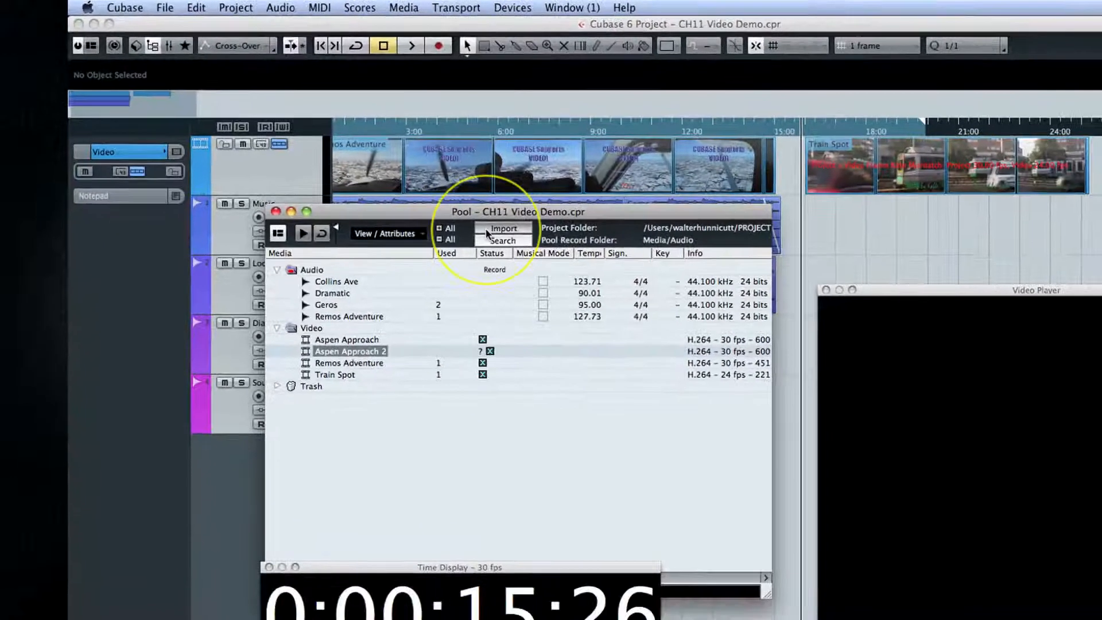
{"action": "left_click", "coordinate": [486, 233]}
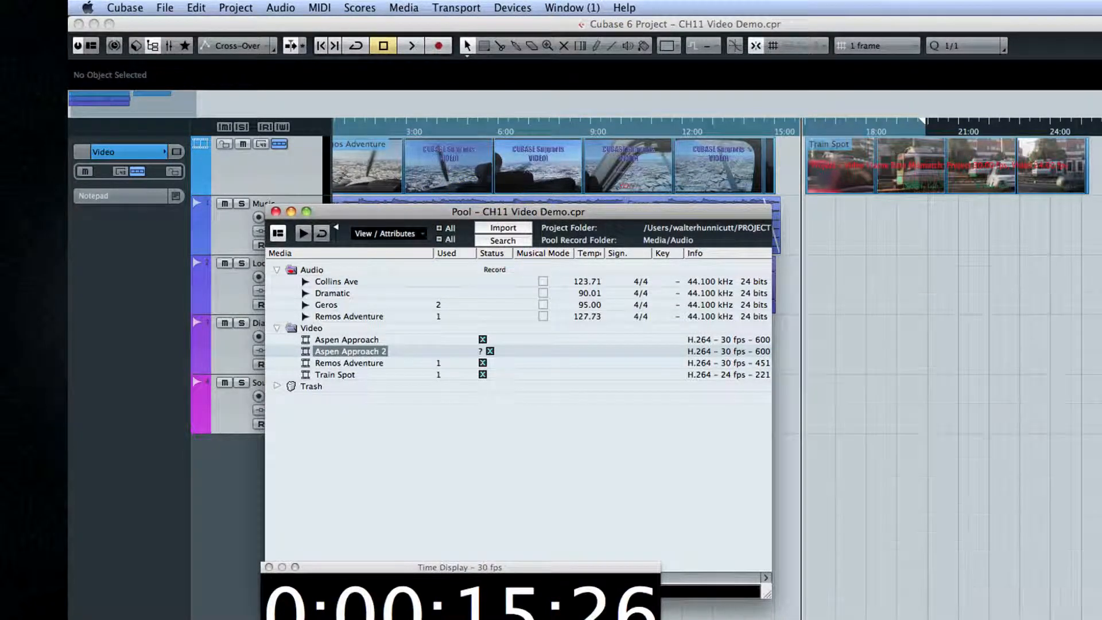
{"action": "key", "text": "super+p"}
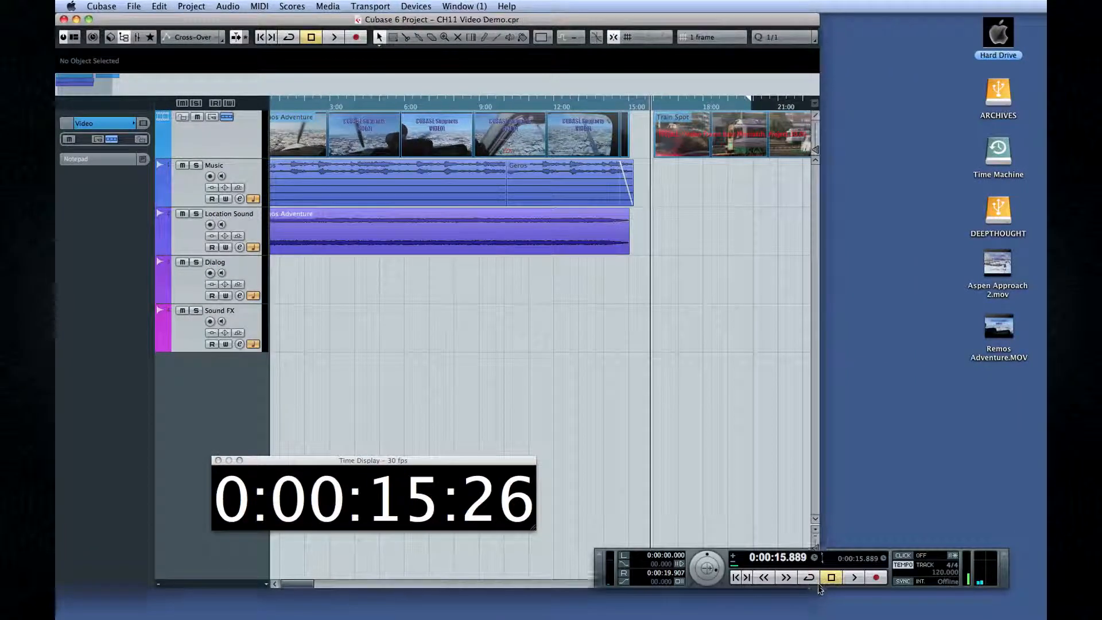
{"action": "left_click_drag", "start_coordinate": [1001, 269], "coordinate": [682, 145]}
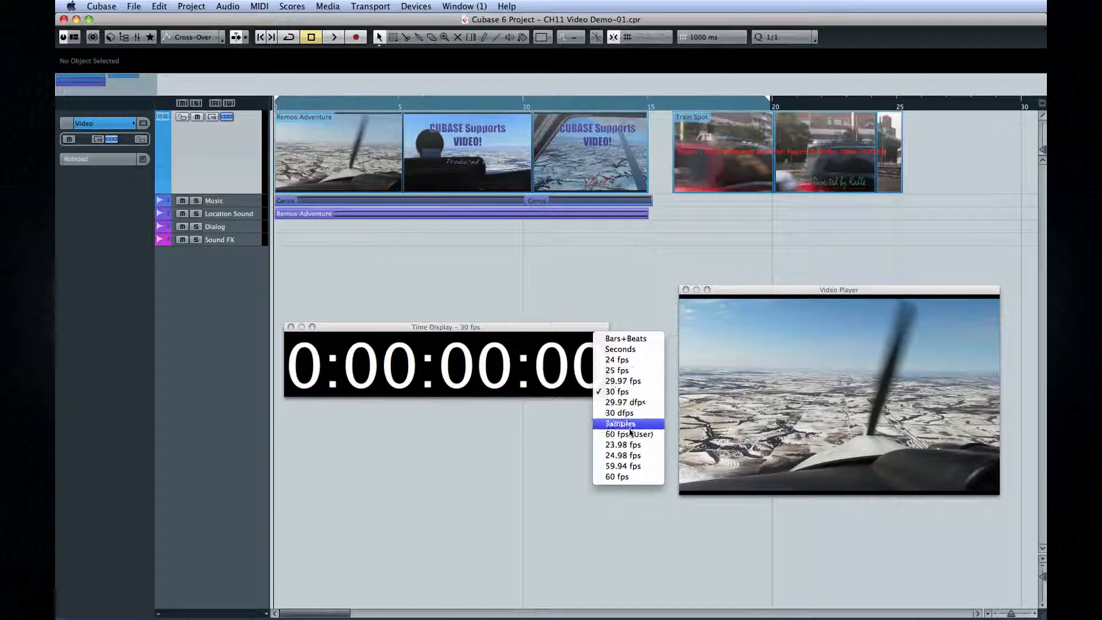
Step: Keep the time display format at 30 fps and set the project frame rate to 24 fps in Project Setup
{"action": "left_click", "coordinate": [638, 393]}
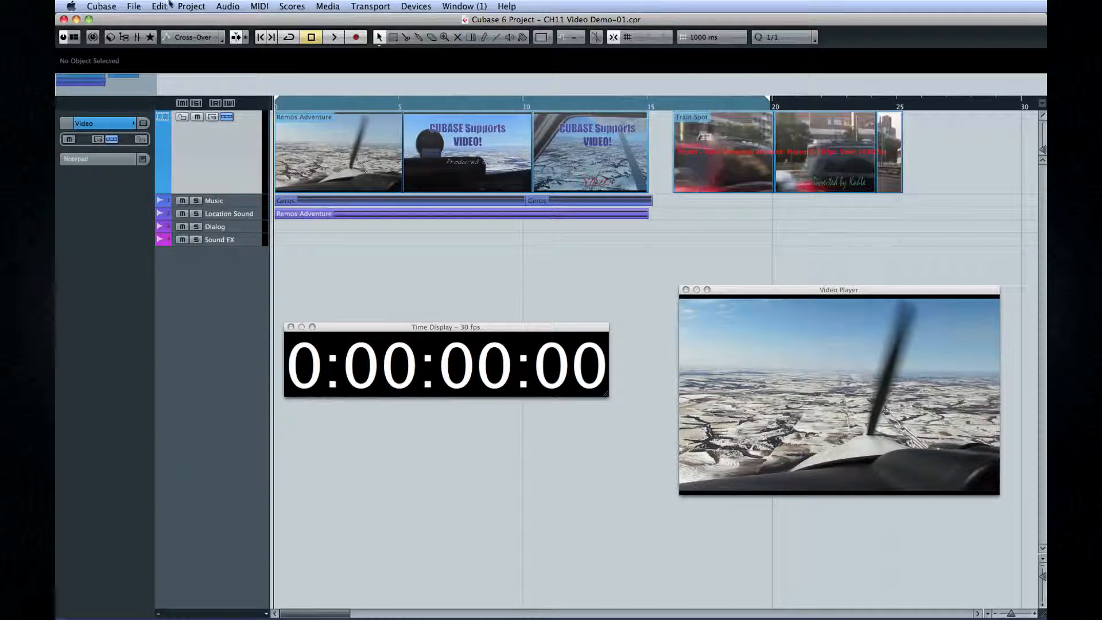
{"action": "left_click", "coordinate": [191, 5]}
{"action": "left_click", "coordinate": [253, 206]}
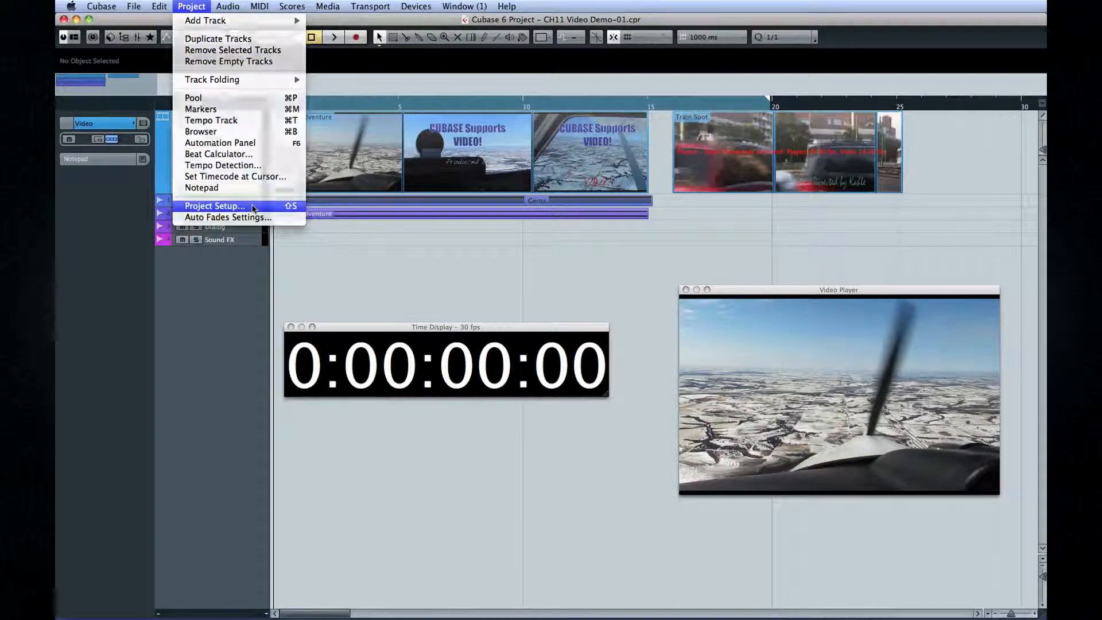
{"action": "left_click", "coordinate": [362, 209]}
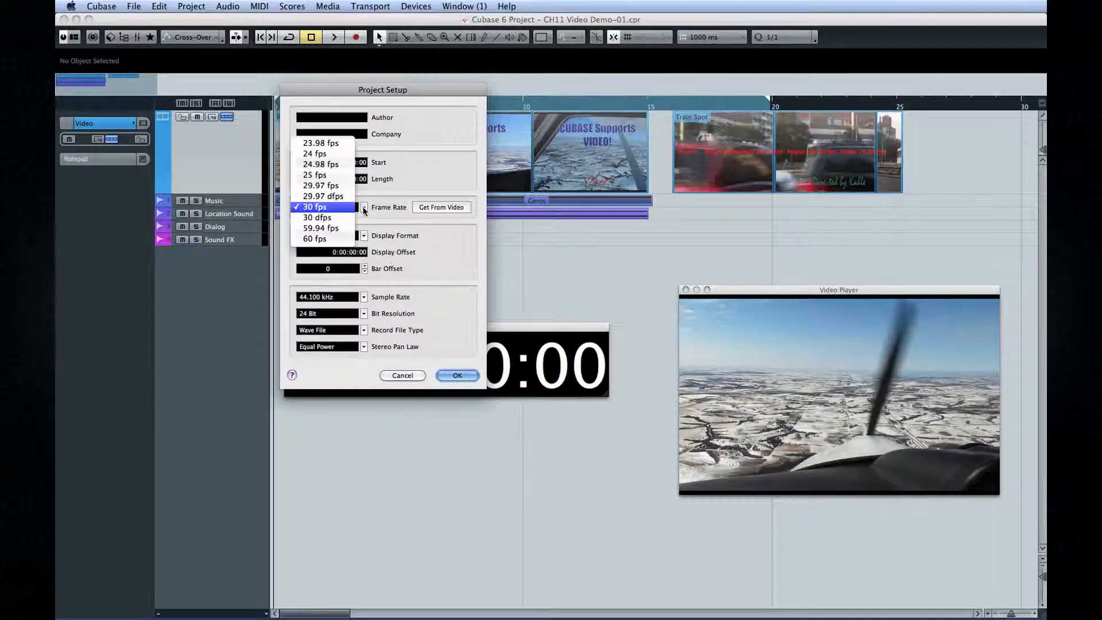
{"action": "left_click", "coordinate": [325, 154]}
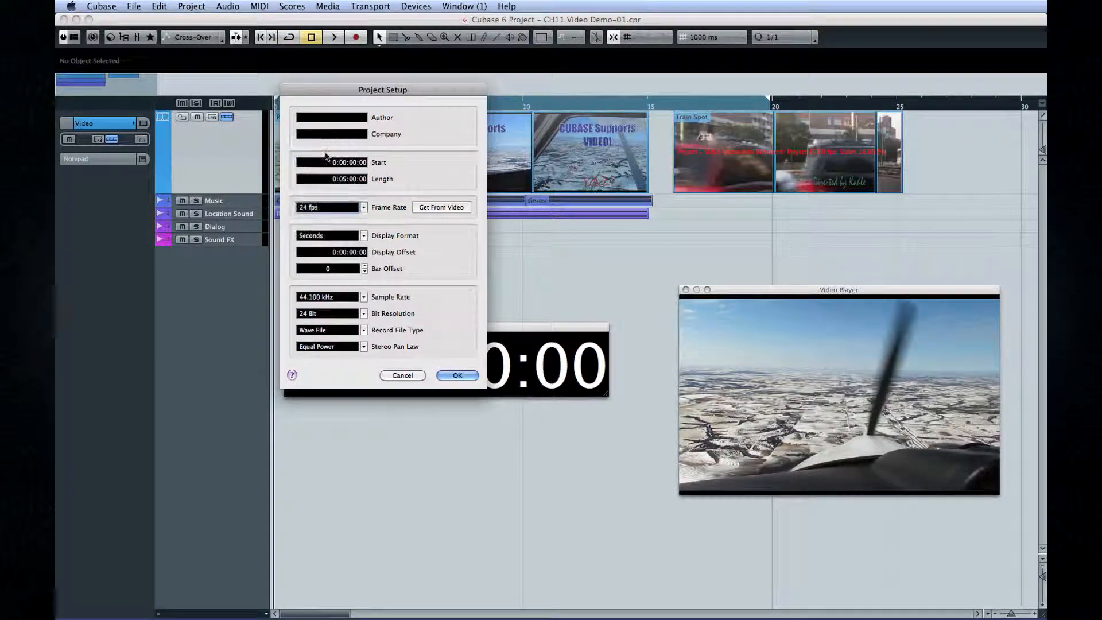
{"action": "left_click", "coordinate": [458, 375]}
{"action": "left_click", "coordinate": [713, 291]}
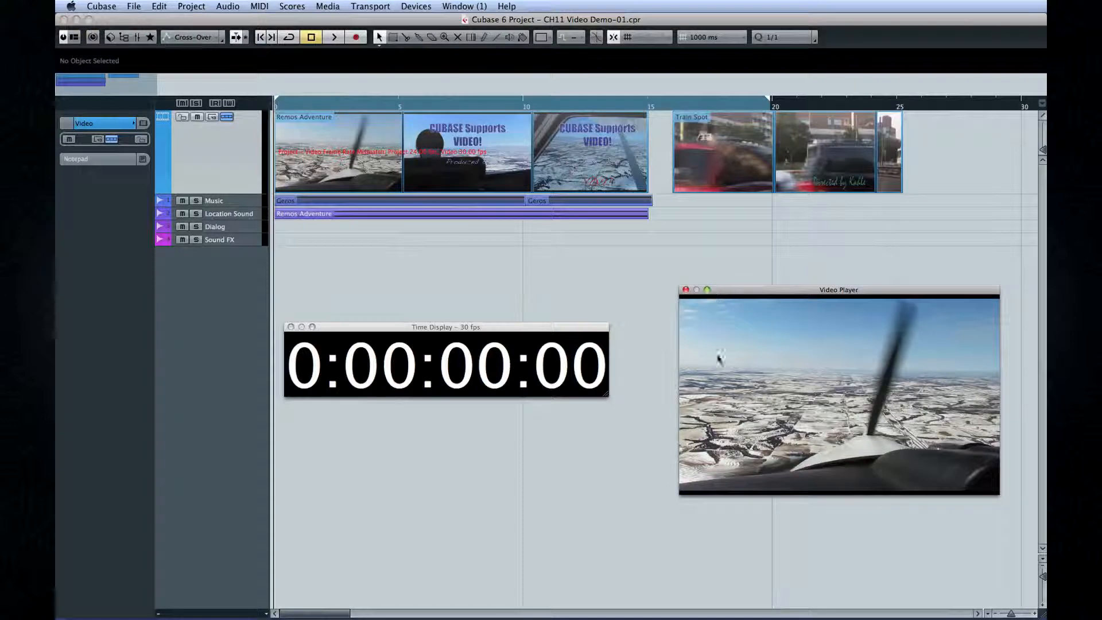
Step: Inspect the Video Player output devices and playback quality in Device Setup, and close the setup
{"action": "left_click", "coordinate": [424, 12]}
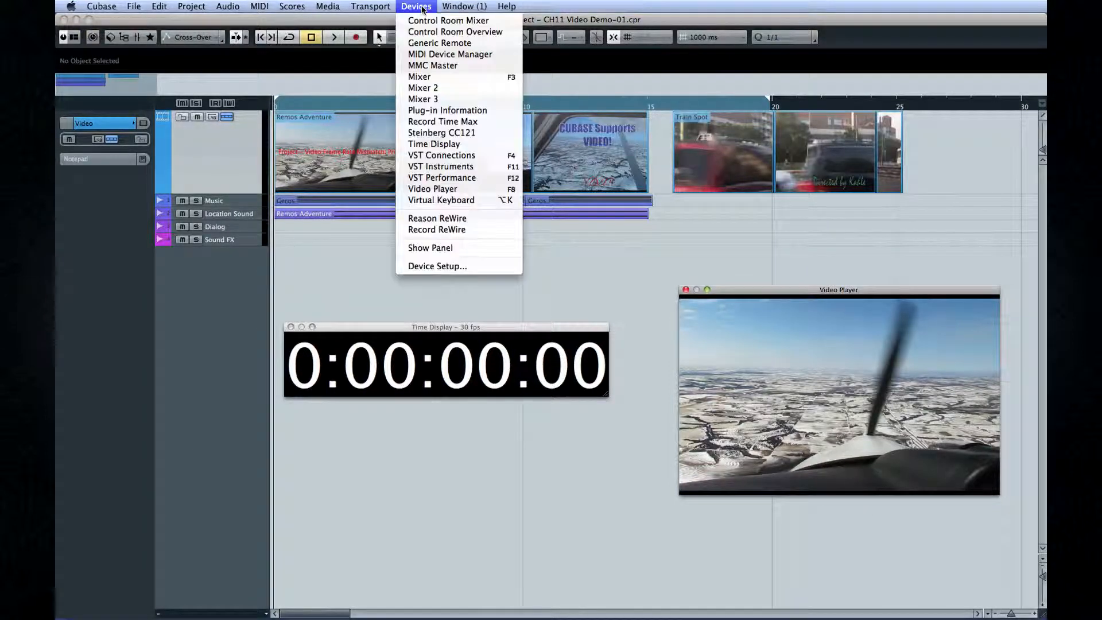
{"action": "left_click", "coordinate": [448, 268]}
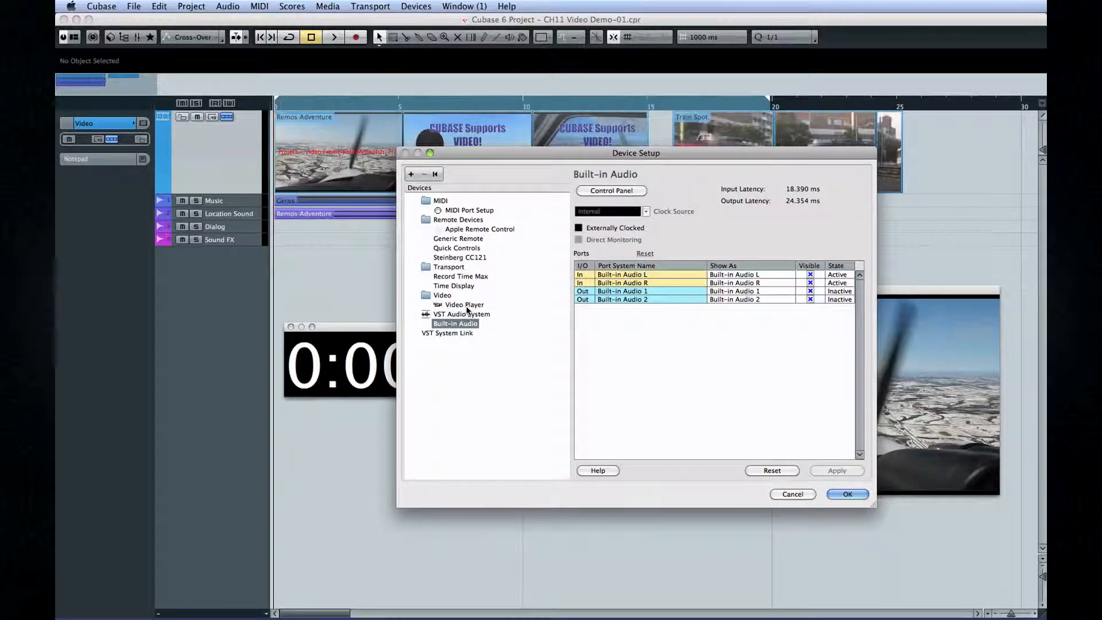
{"action": "left_click", "coordinate": [465, 305]}
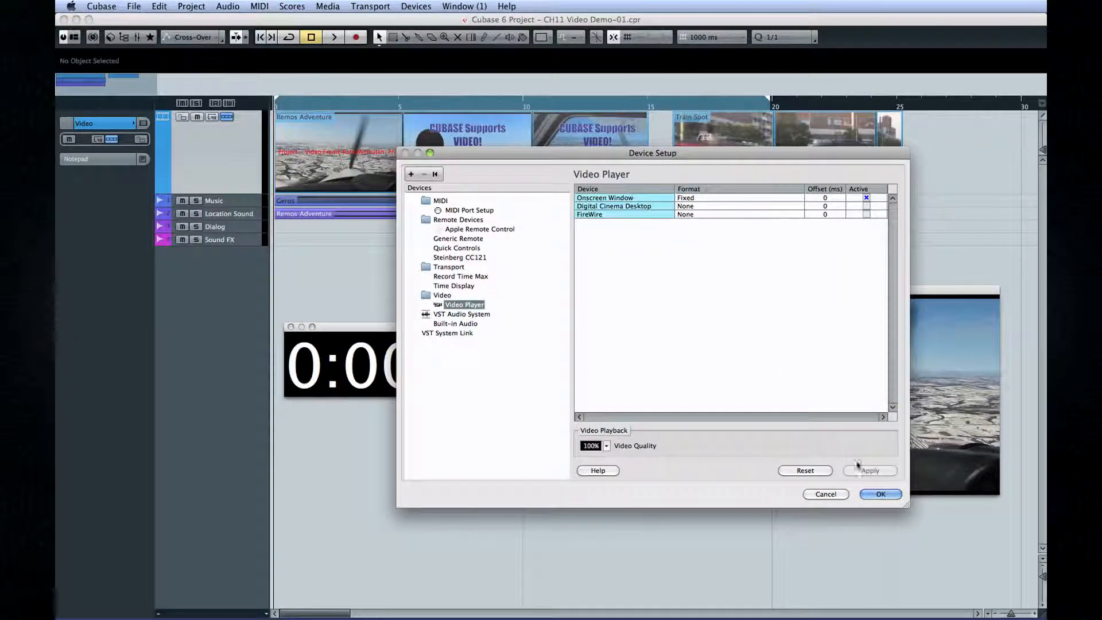
{"action": "left_click", "coordinate": [877, 492]}
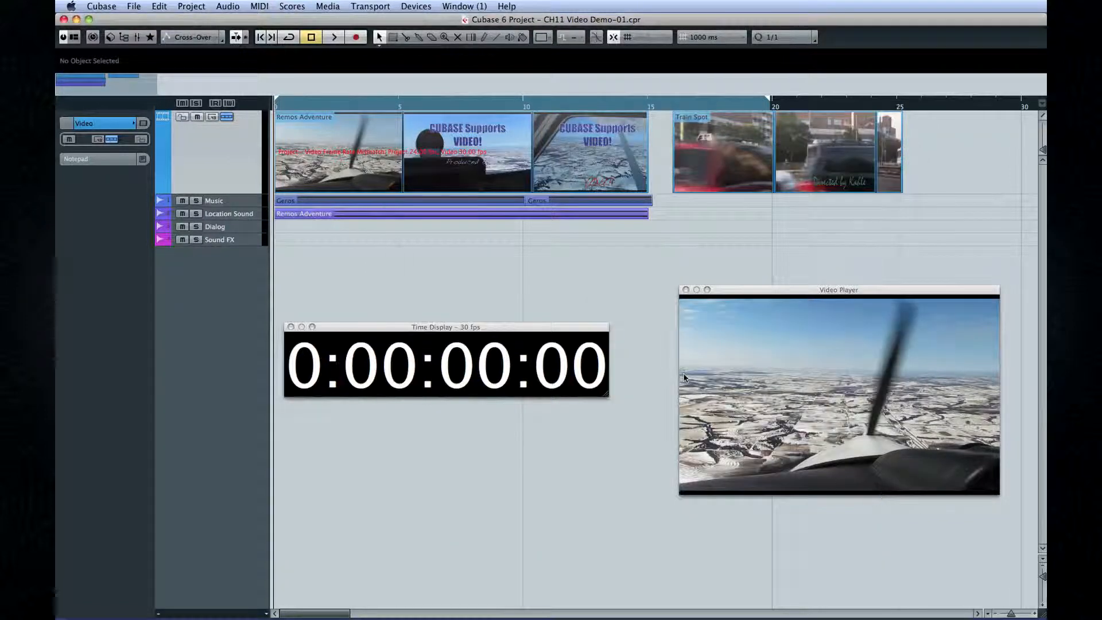
Step: Extract the audio from the Aspen Approach video file onto new audio tracks in the project
{"action": "left_click", "coordinate": [336, 7]}
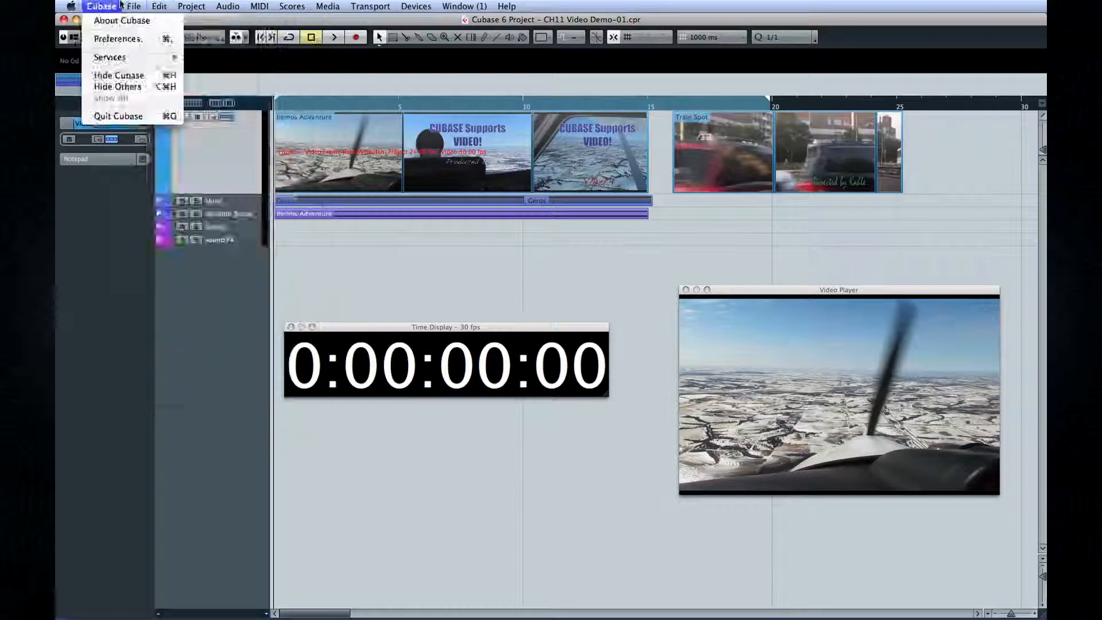
{"action": "mouse_move", "coordinate": [134, 6]}
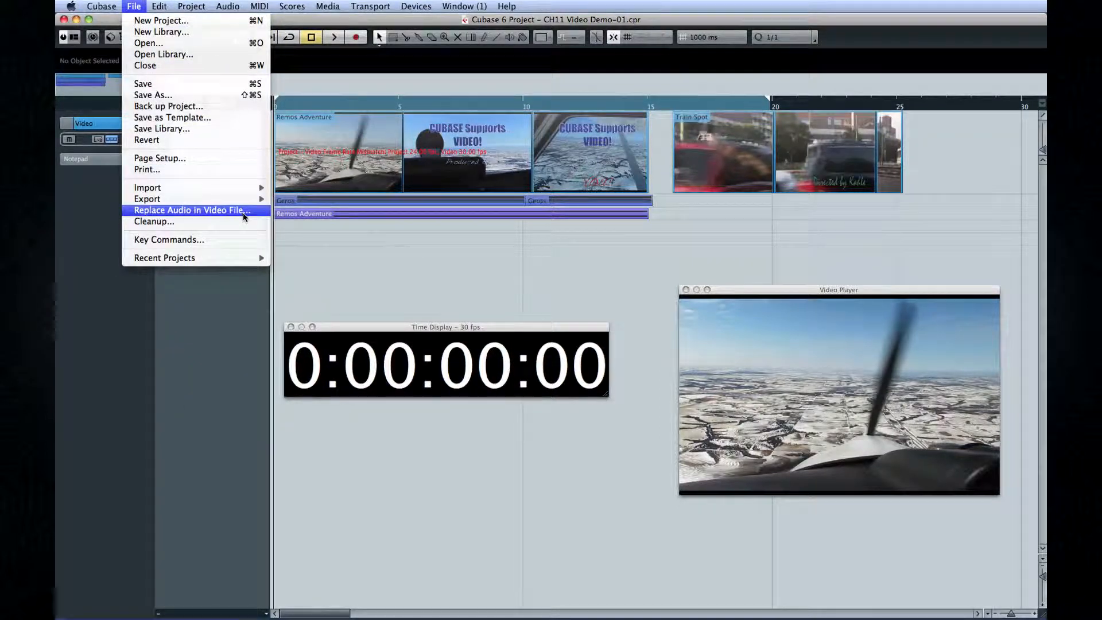
{"action": "mouse_move", "coordinate": [324, 9]}
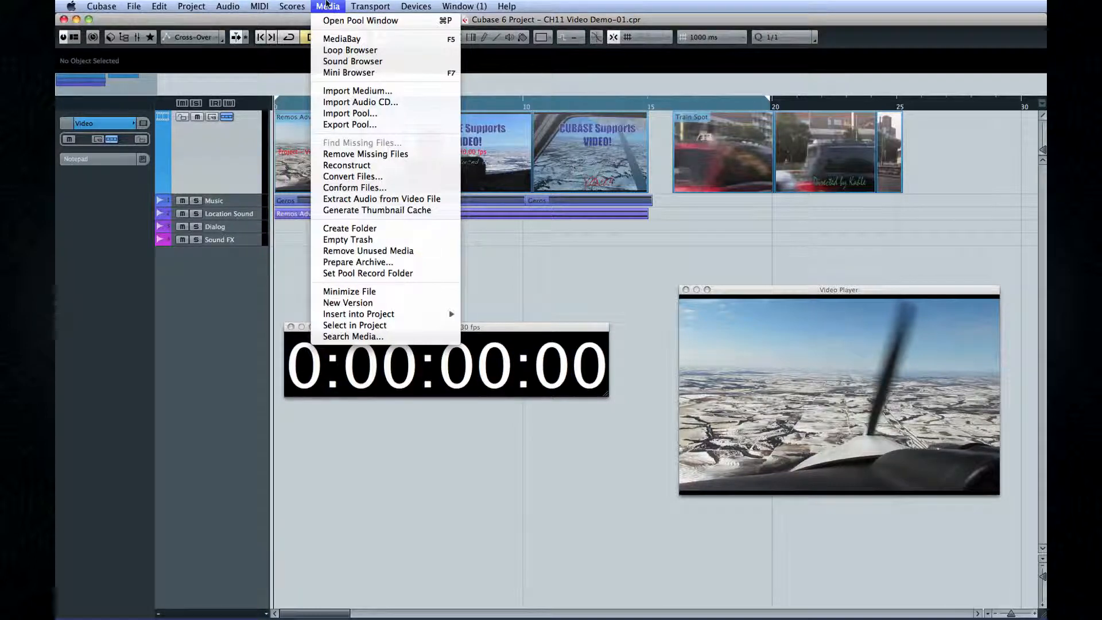
{"action": "left_click", "coordinate": [373, 199]}
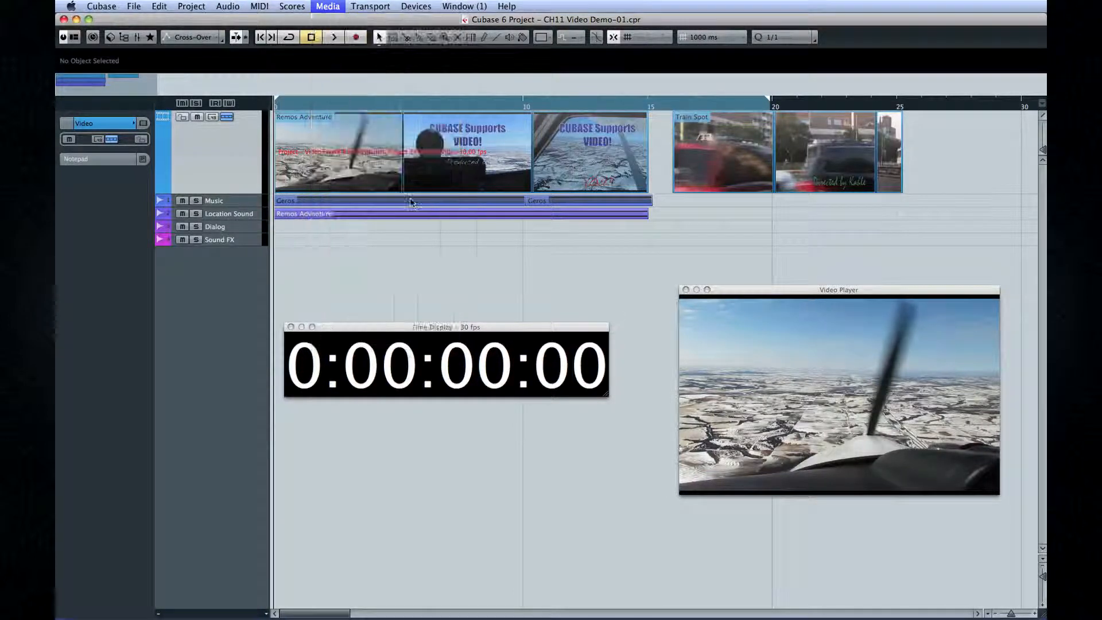
{"action": "left_click", "coordinate": [340, 130]}
{"action": "double_click", "coordinate": [340, 129]}
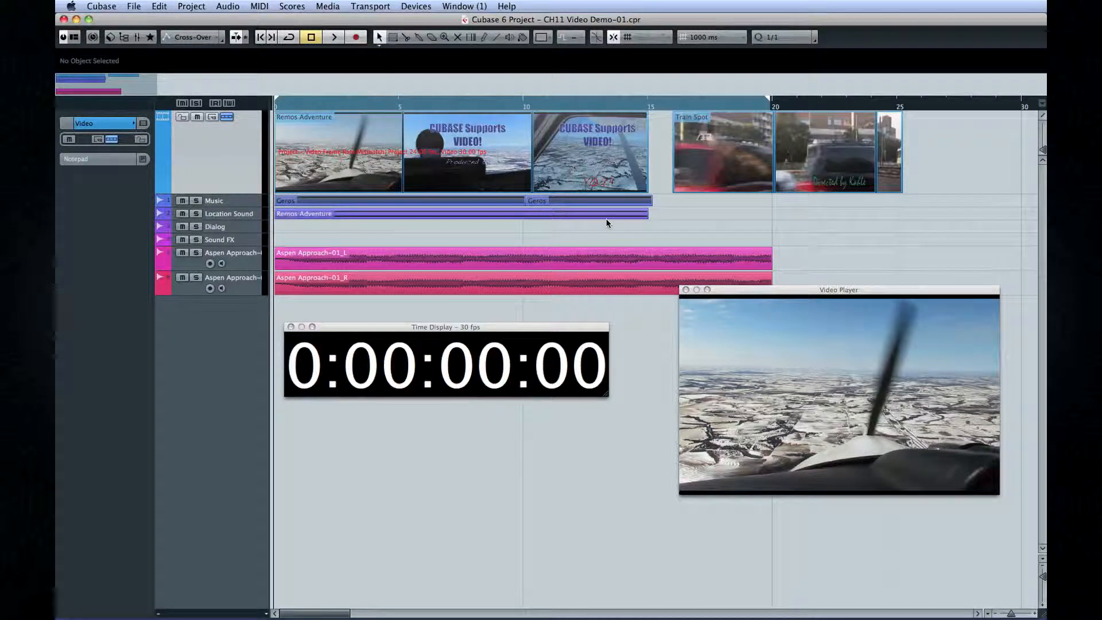
Step: Locate the export command for an audio mixdown of the project
{"action": "left_click", "coordinate": [134, 6]}
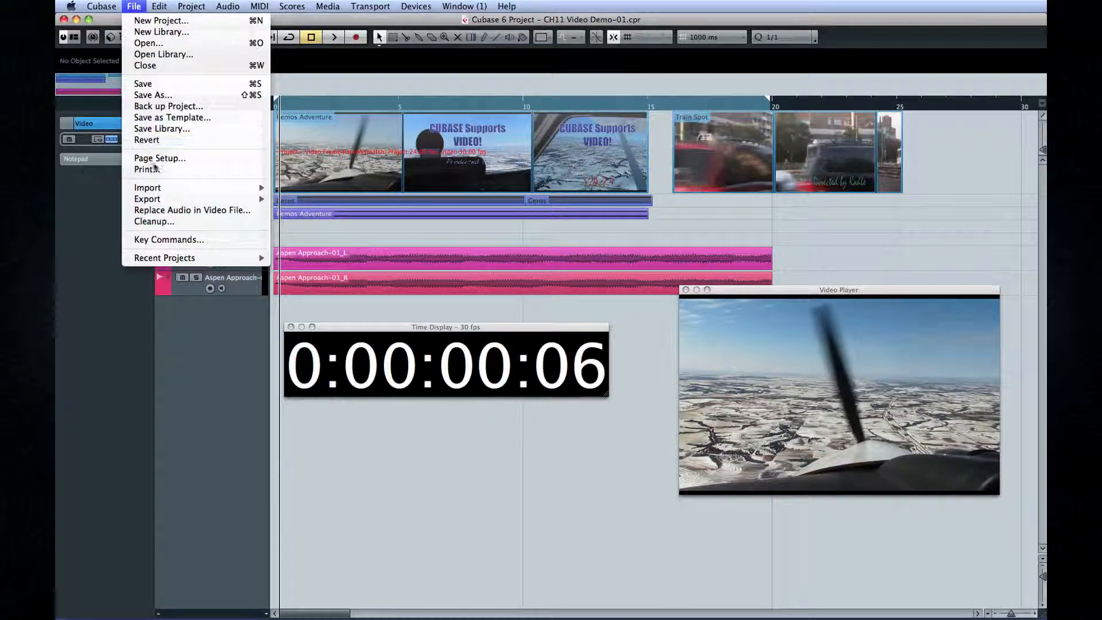
{"action": "mouse_move", "coordinate": [172, 198]}
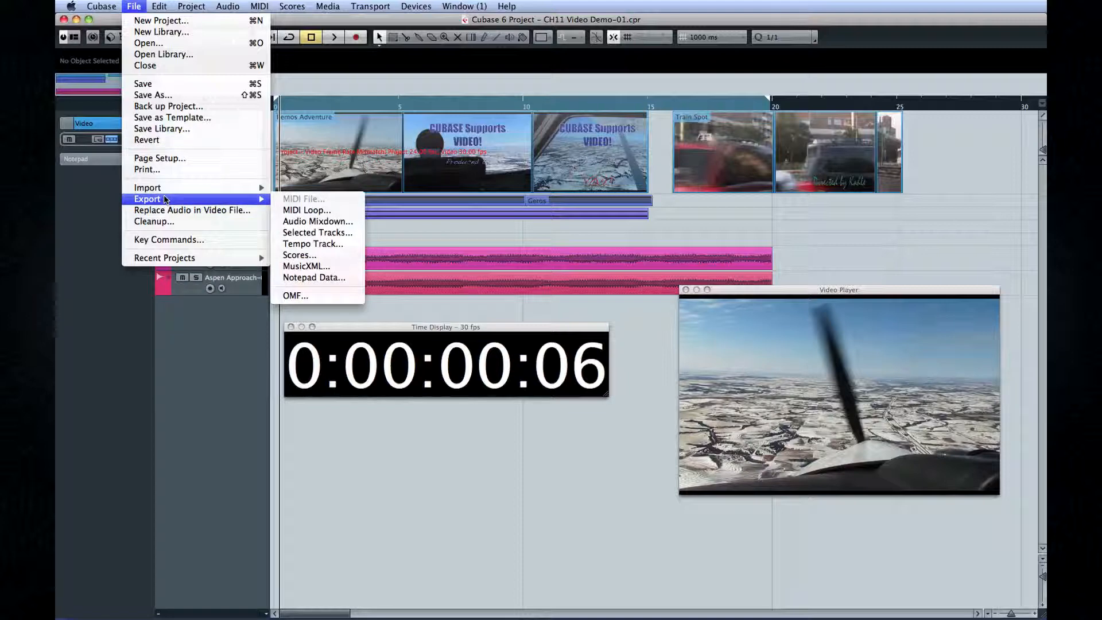
{"action": "left_click", "coordinate": [313, 223]}
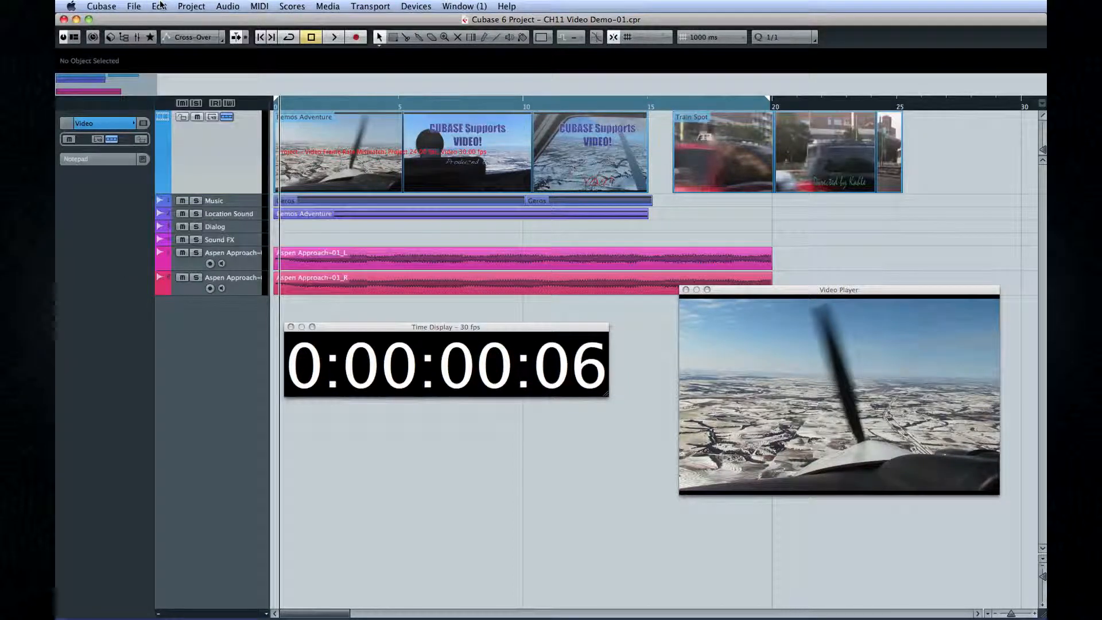
Step: Replace the audio in the video file My AWESOME MOVIE.MOV with MY AWESOME SOUNDTRACK!!!.wav from the desktop
{"action": "left_click", "coordinate": [134, 6]}
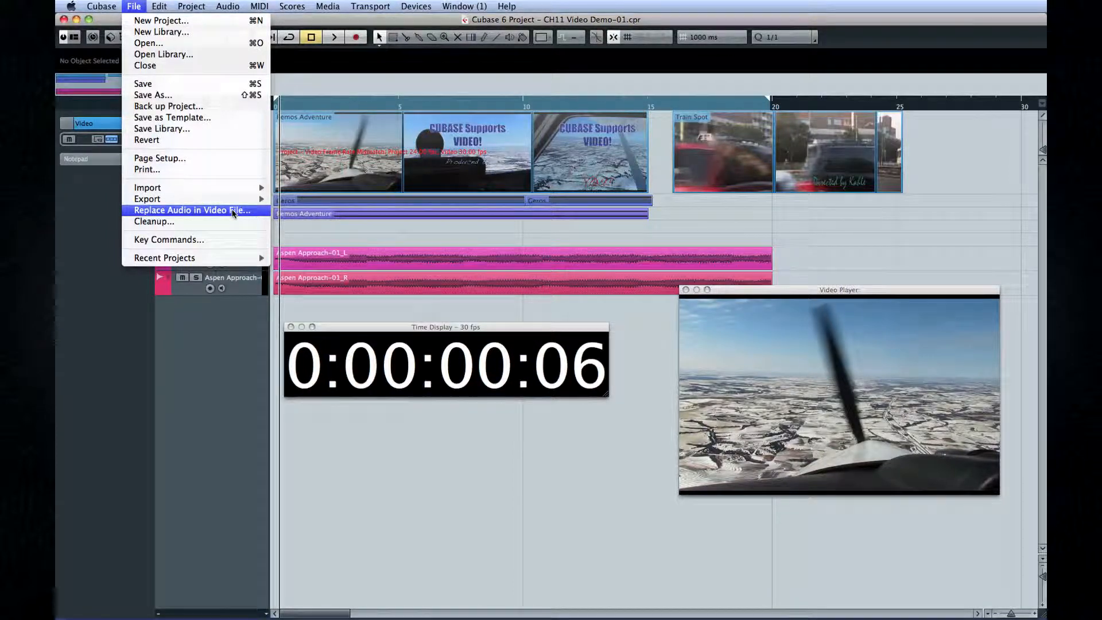
{"action": "left_click", "coordinate": [233, 210]}
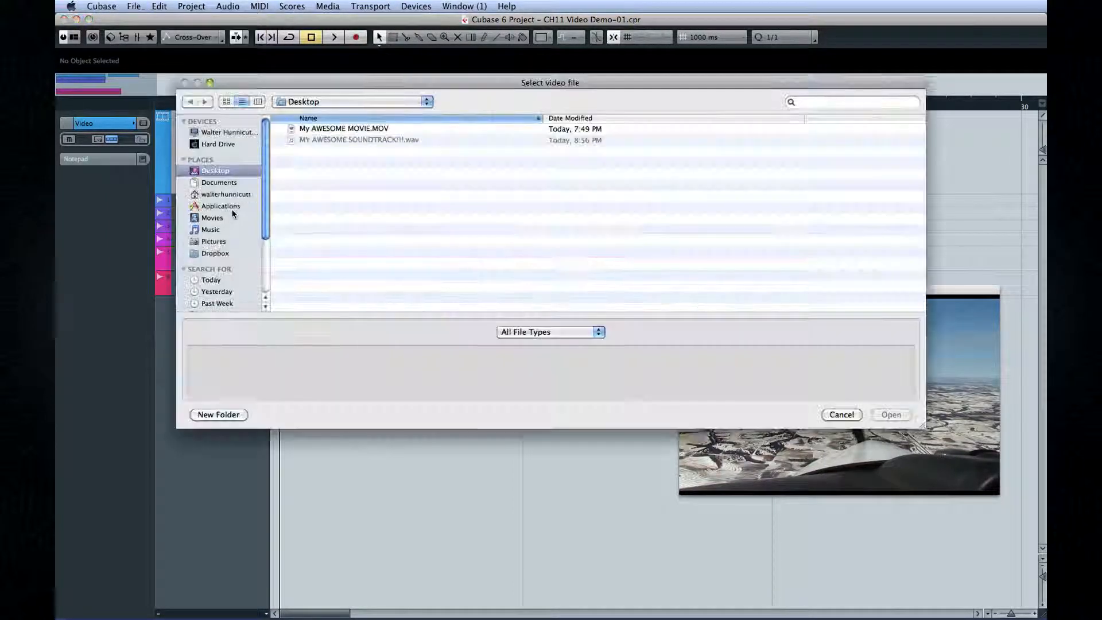
{"action": "left_click", "coordinate": [322, 128]}
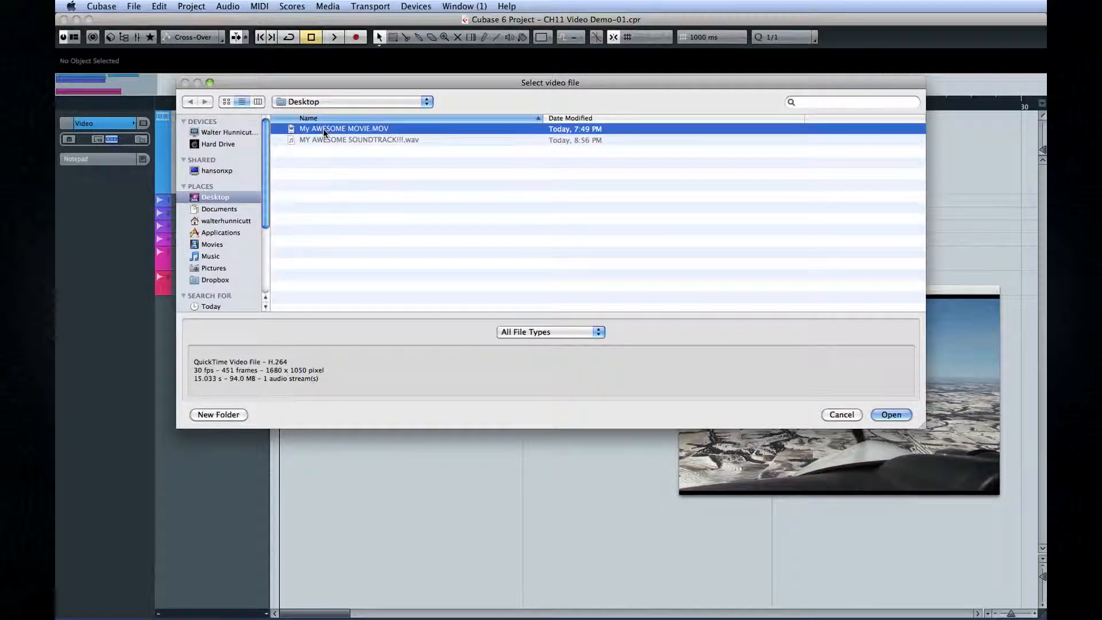
{"action": "left_click", "coordinate": [880, 415]}
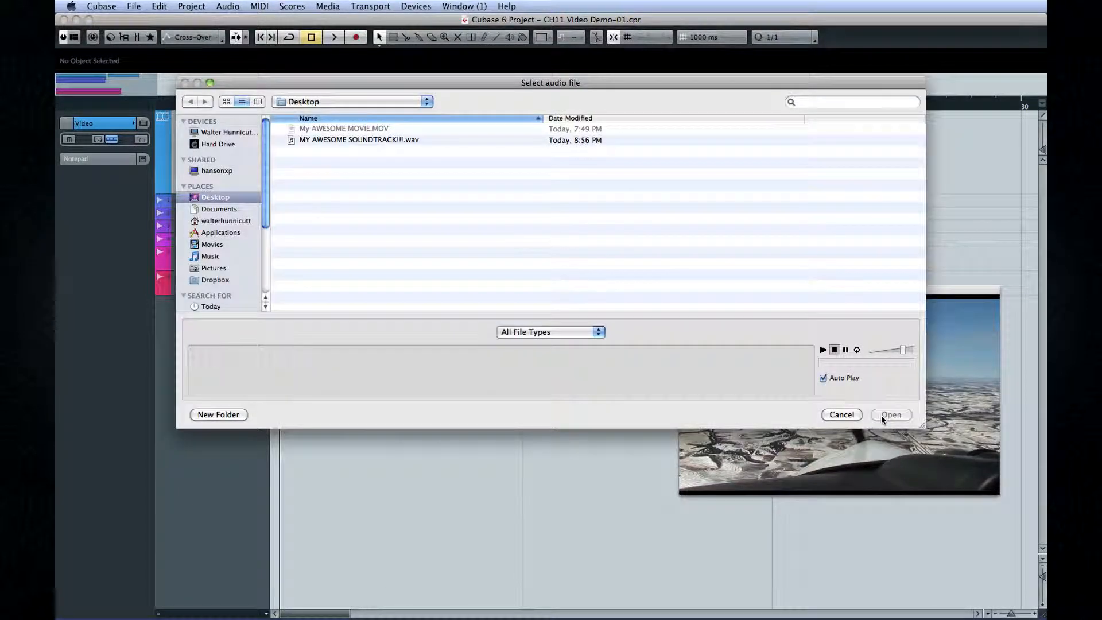
{"action": "left_click", "coordinate": [369, 140]}
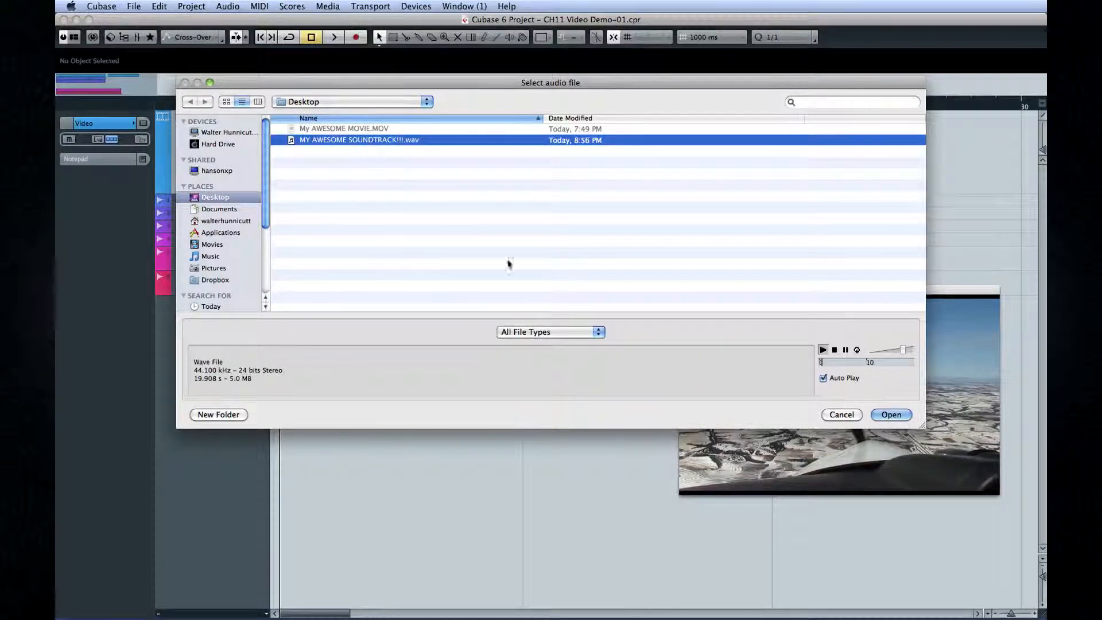
{"action": "left_click", "coordinate": [900, 416]}
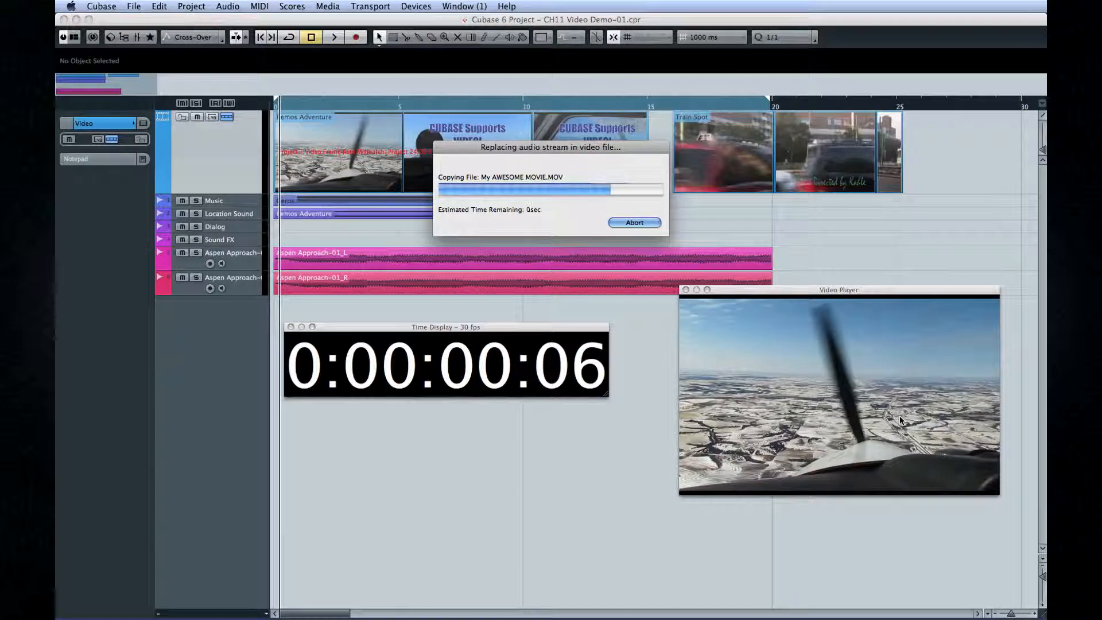